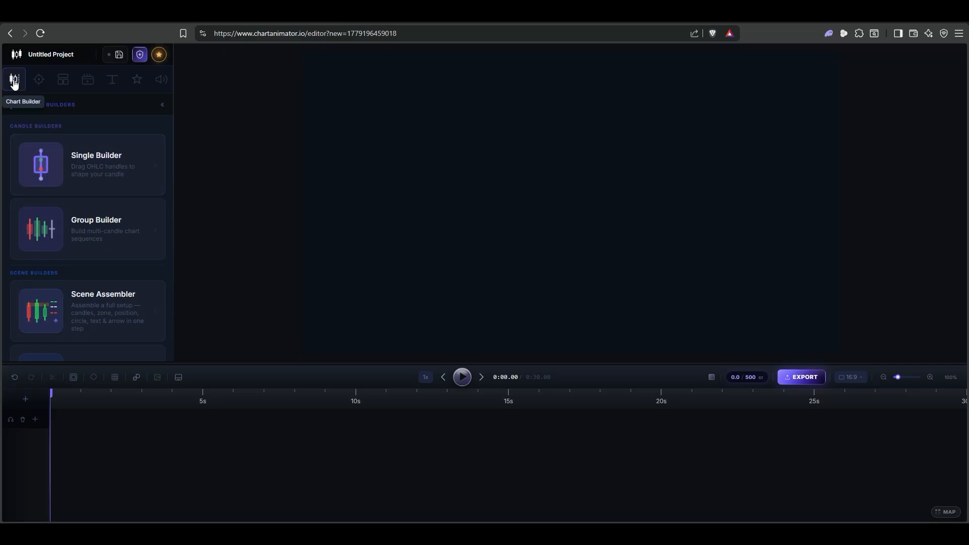
# - Look through the chart builders, trading tools, saved projects, personal and shared templates, and uploaded media files
pyautogui.scroll(-4, 101, 227)
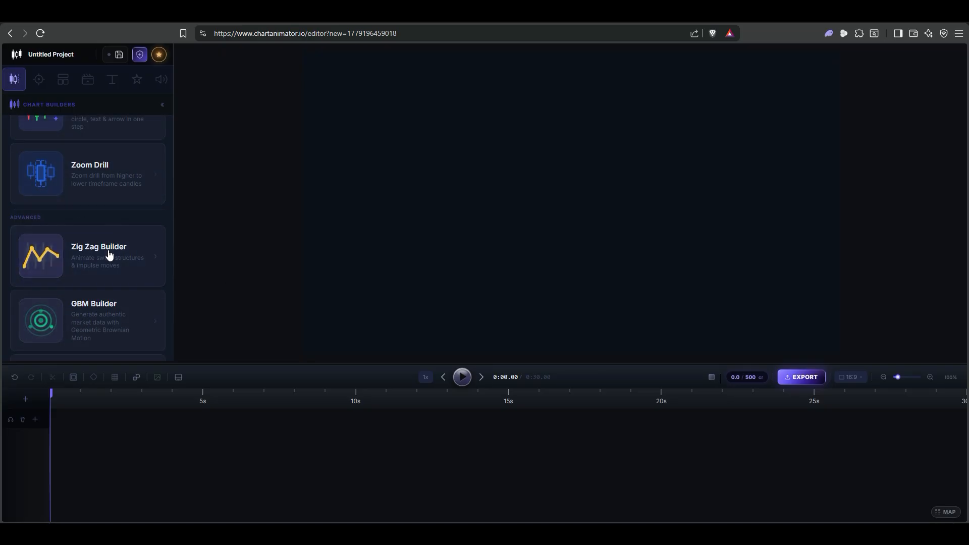
pyautogui.scroll(4, 108, 253)
pyautogui.click(41, 81)
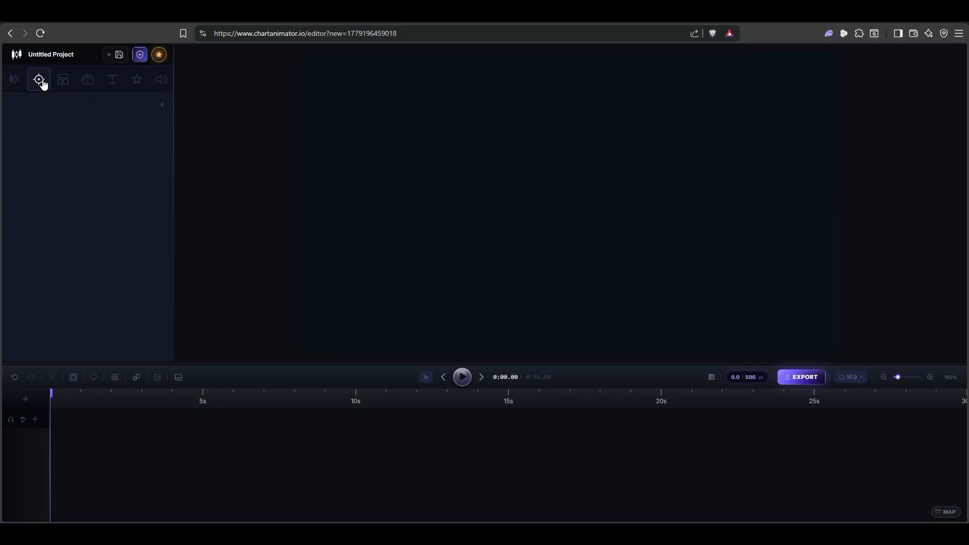
pyautogui.scroll(-3, 32, 232)
pyautogui.scroll(4, 31, 232)
pyautogui.click(59, 85)
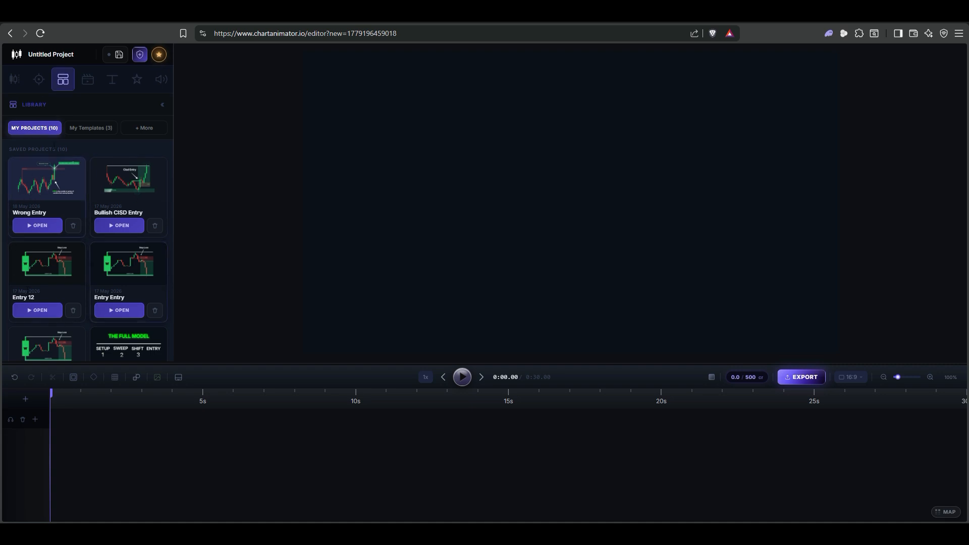
pyautogui.click(90, 131)
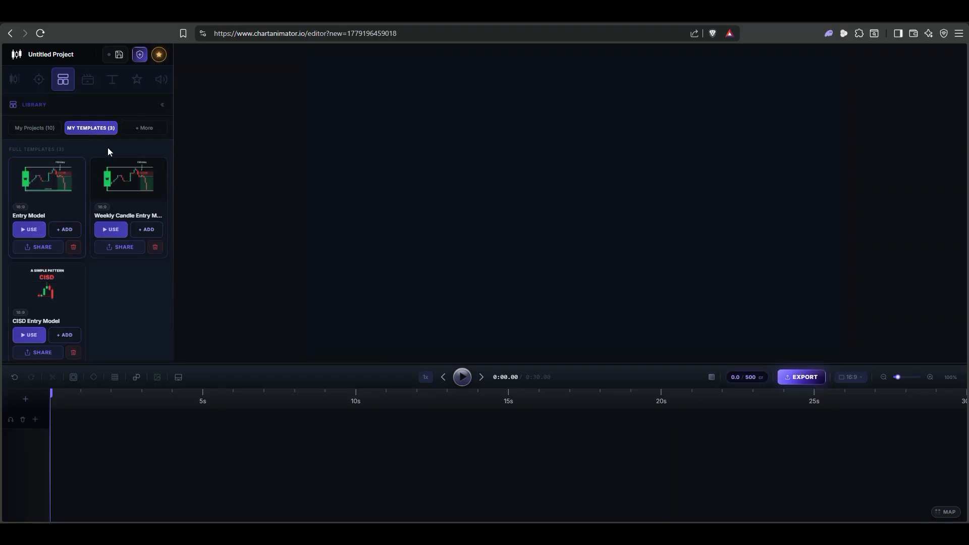
pyautogui.click(143, 130)
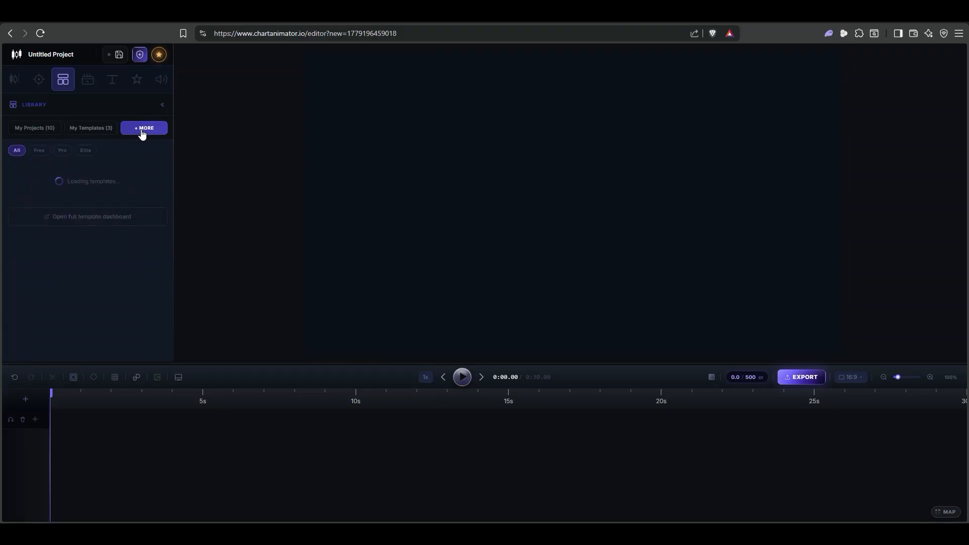
pyautogui.scroll(-3, 101, 228)
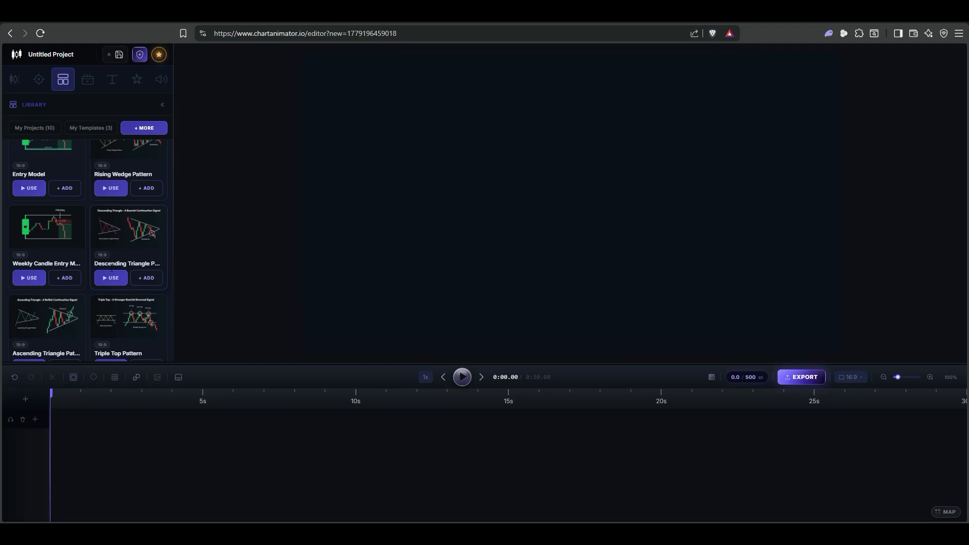
pyautogui.scroll(3, 112, 270)
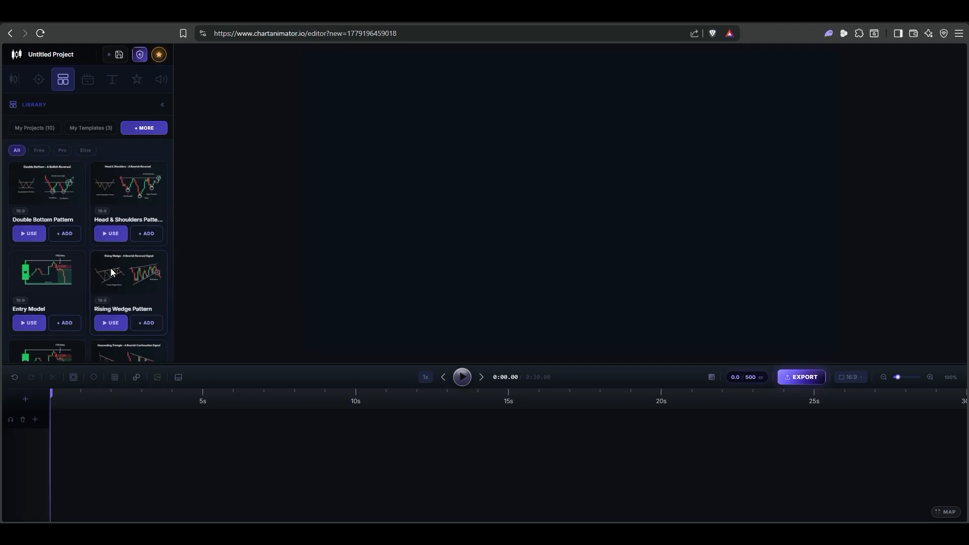
pyautogui.click(90, 84)
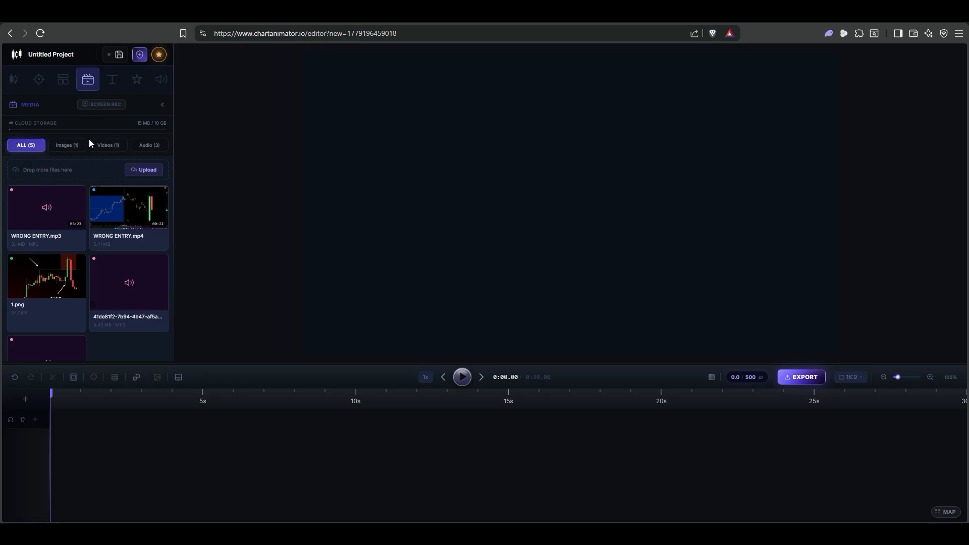
# - Preview the available text styles using the custom text "test"
pyautogui.click(113, 78)
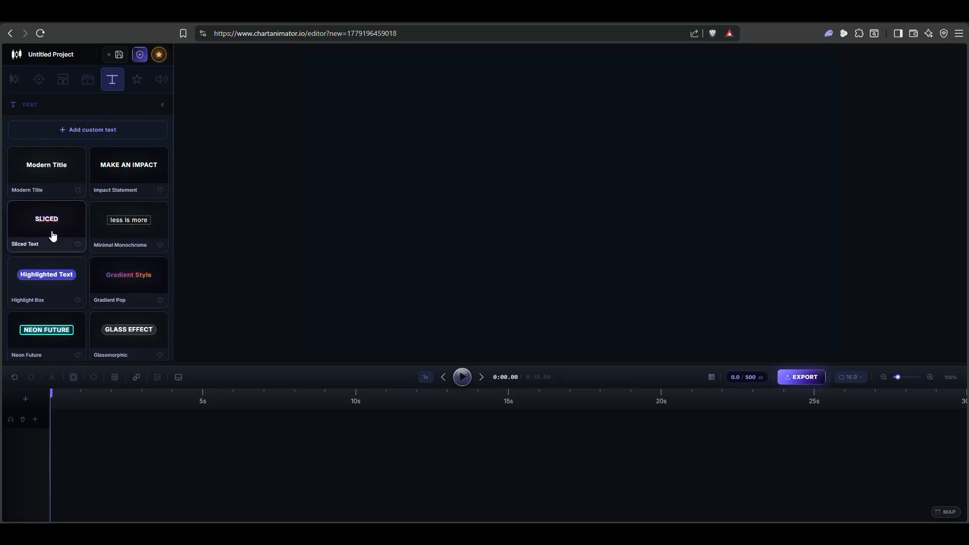
pyautogui.click(89, 127)
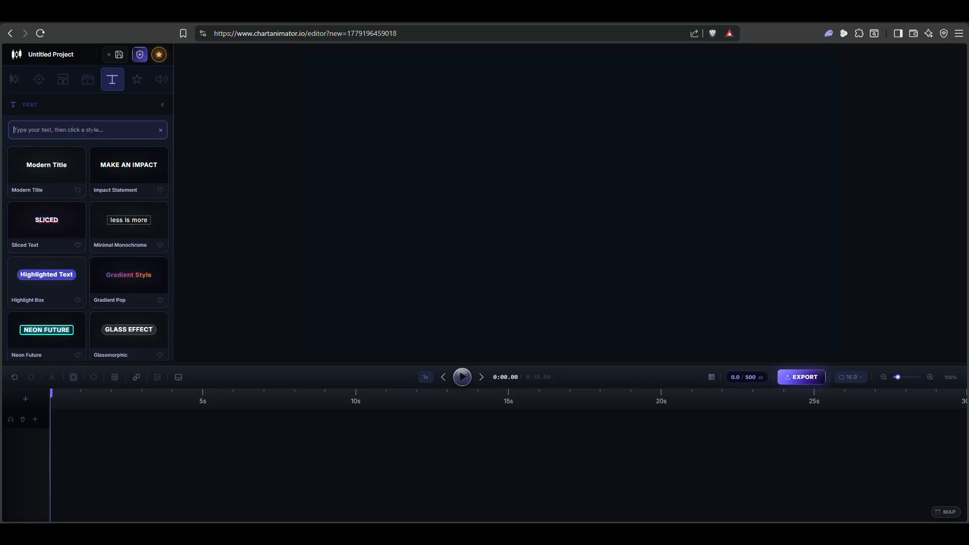
pyautogui.write('test')
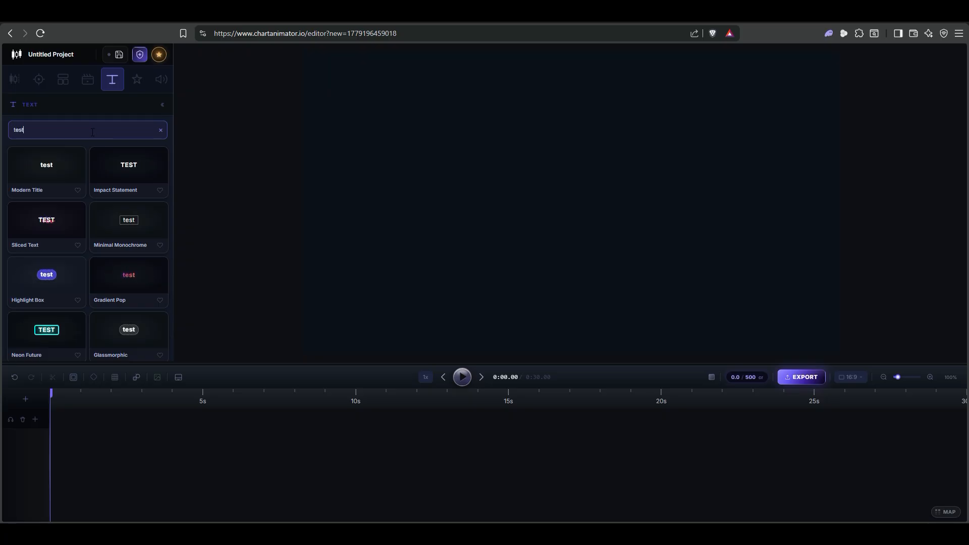
pyautogui.scroll(-10, 89, 205)
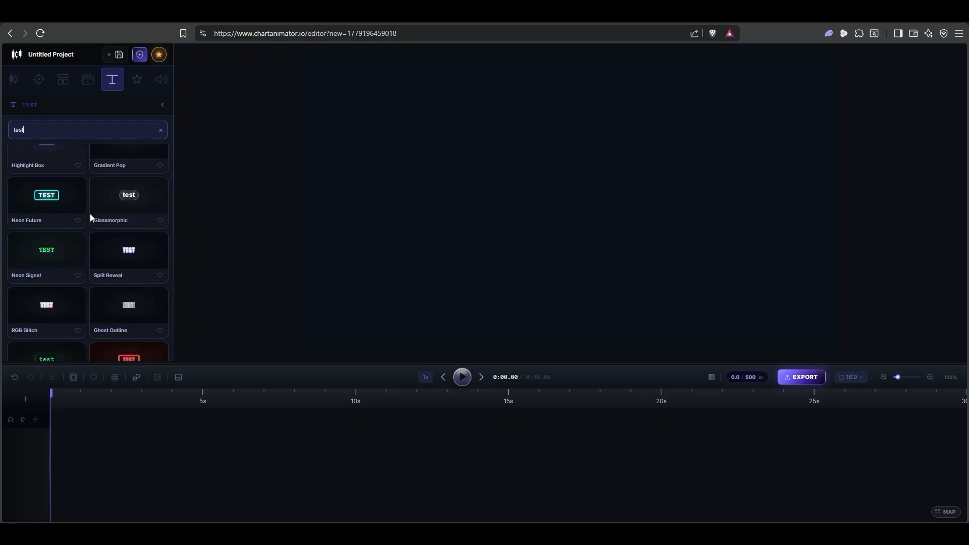
pyautogui.scroll(10, 91, 217)
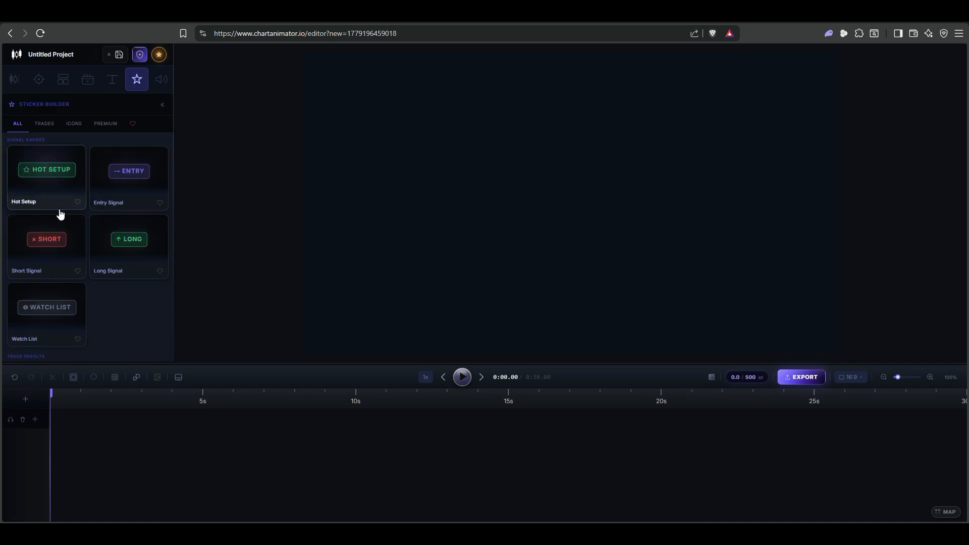
pyautogui.scroll(-3, 93, 214)
pyautogui.scroll(3, 101, 194)
pyautogui.scroll(1, 111, 167)
# - Look through the audio options for recording, captions and pixel editing
pyautogui.click(162, 81)
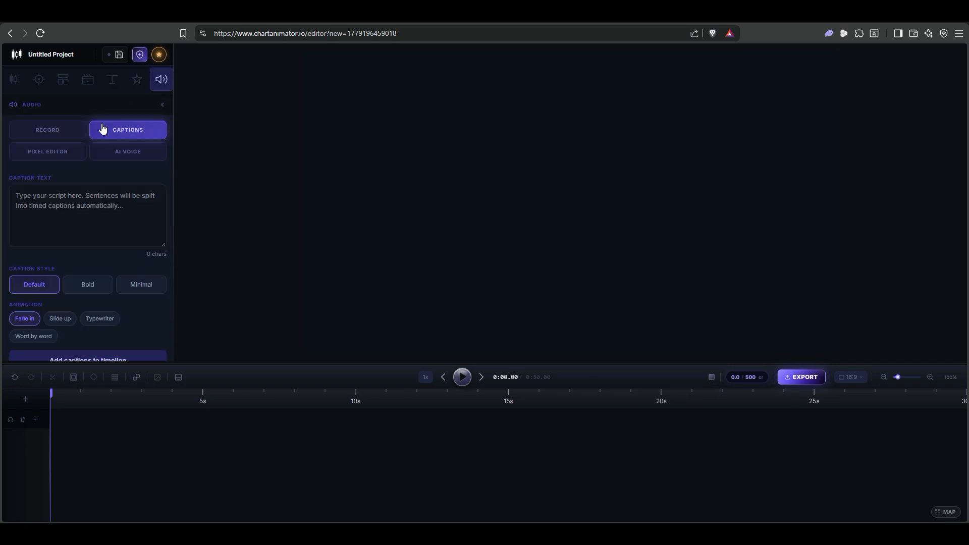
pyautogui.click(66, 135)
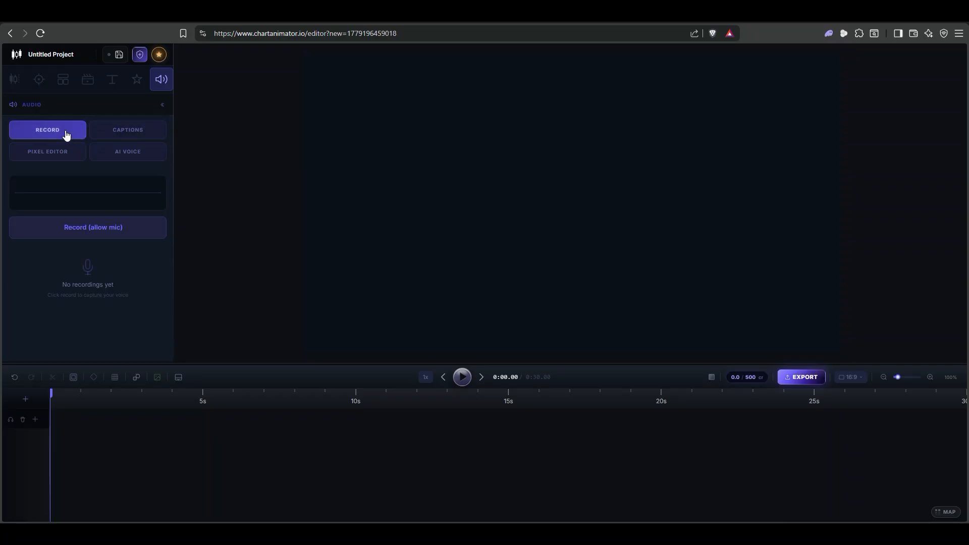
pyautogui.click(113, 129)
pyautogui.click(72, 151)
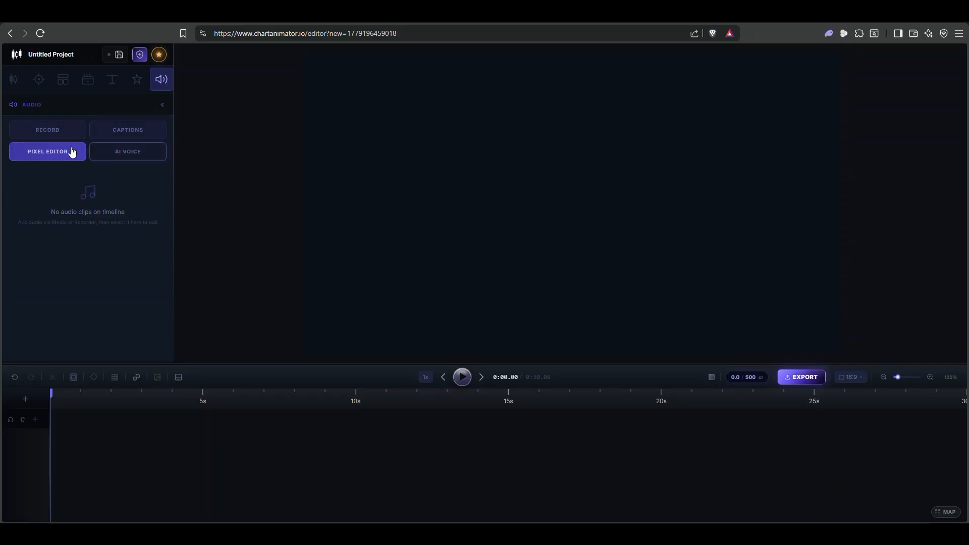
# - Add a default green candle with the Single Builder and place it left of the canvas centre
pyautogui.click(15, 79)
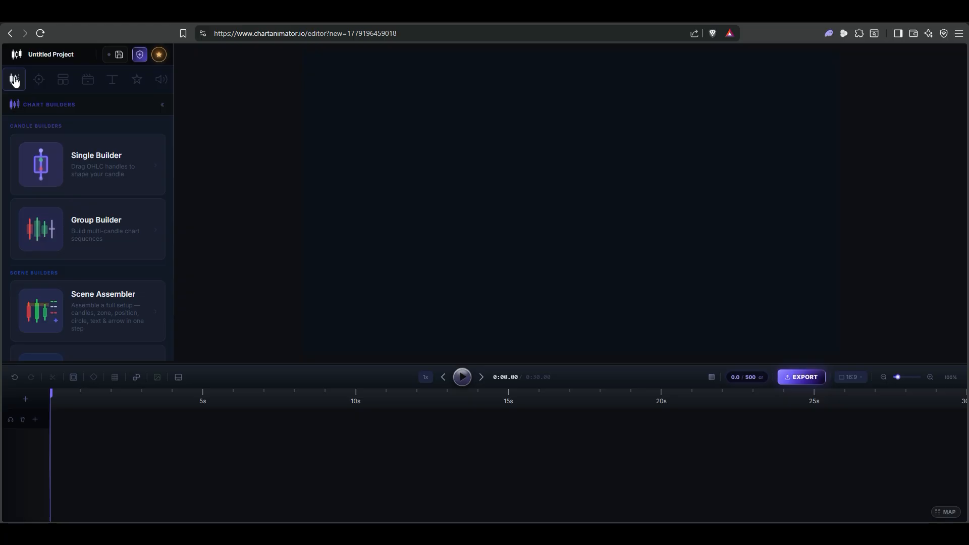
pyautogui.click(87, 183)
pyautogui.click(90, 343)
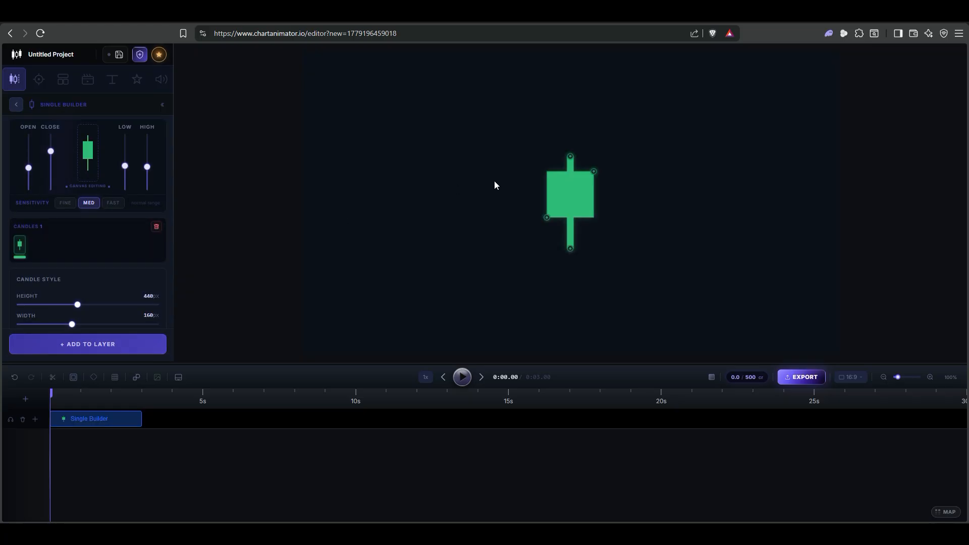
pyautogui.moveTo(564, 201); pyautogui.dragTo(463, 186)
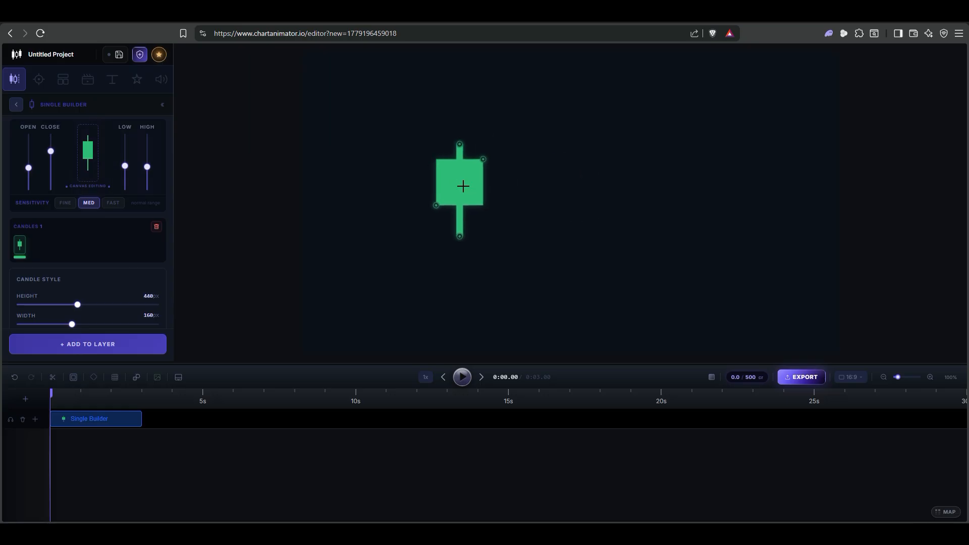
# - Add a second default Single Builder candle on its own layer and leave the builder
pyautogui.click(221, 422)
pyautogui.click(105, 350)
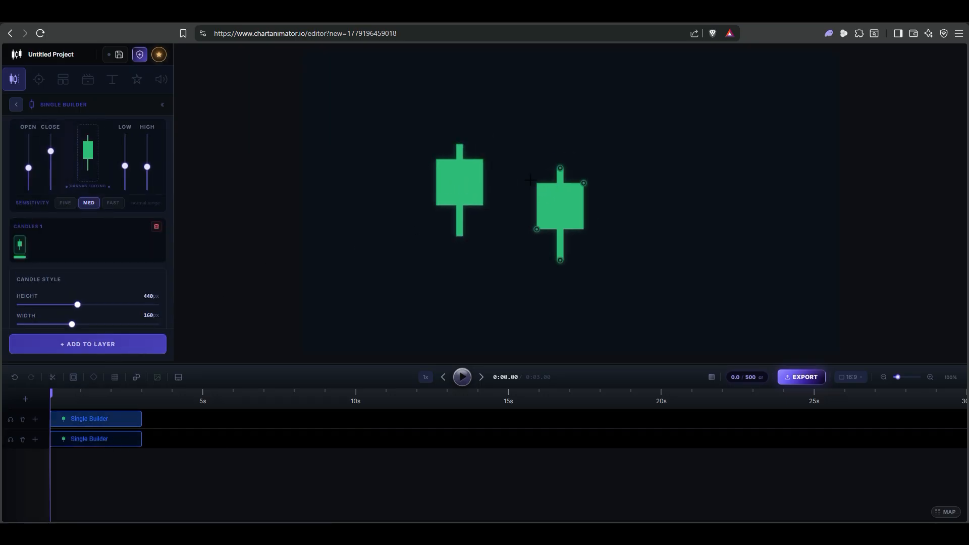
pyautogui.click(27, 104)
pyautogui.click(20, 106)
# - Add a Demand zone from the drawing tools on its own layer
pyautogui.click(38, 79)
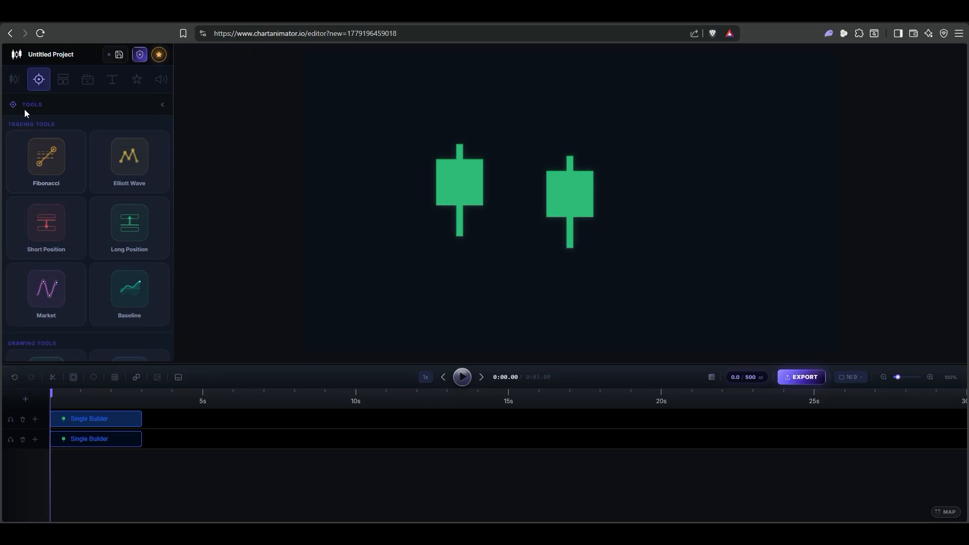
pyautogui.click(12, 80)
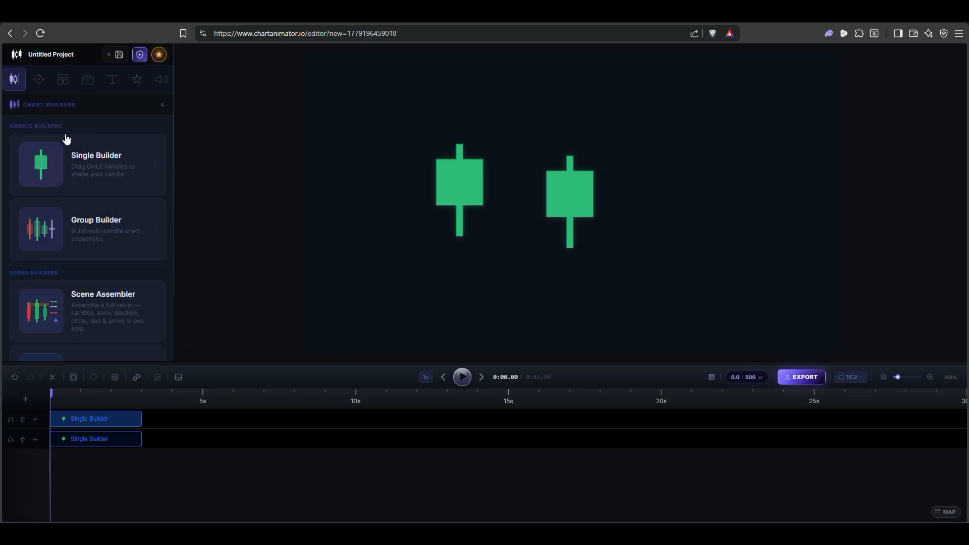
pyautogui.click(42, 83)
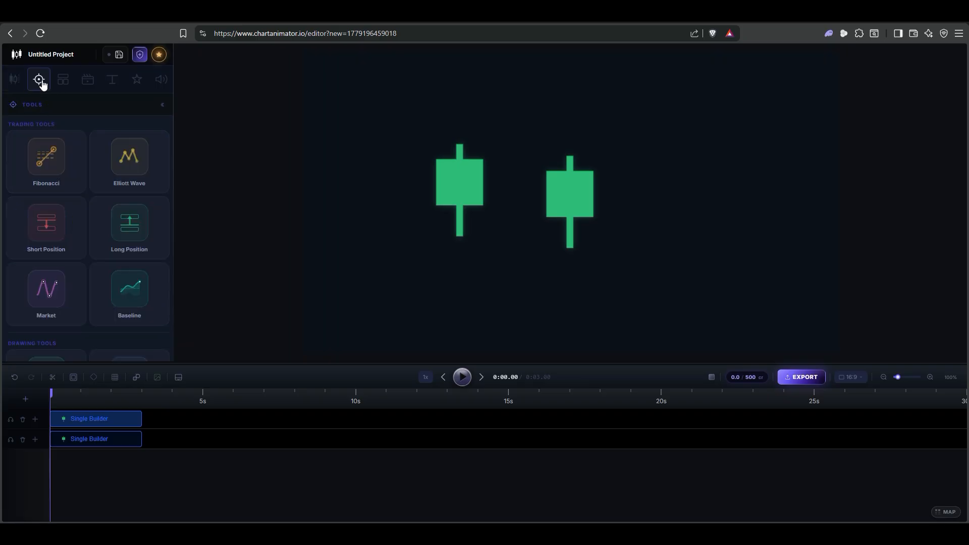
pyautogui.scroll(-3, 62, 255)
pyautogui.click(63, 257)
pyautogui.click(104, 343)
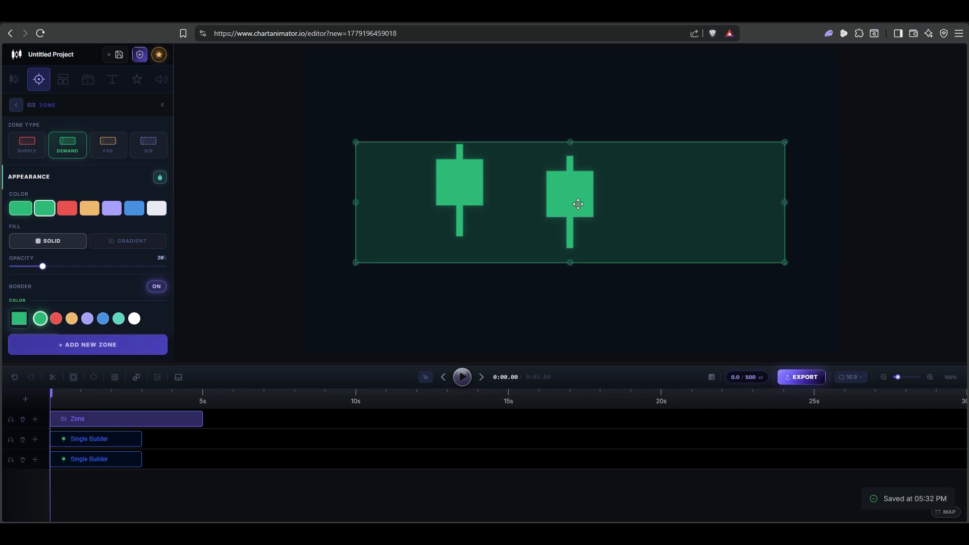
# - Shrink the demand zone to a narrower, flatter band and position it above the two candles
pyautogui.moveTo(569, 263); pyautogui.dragTo(533, 120)
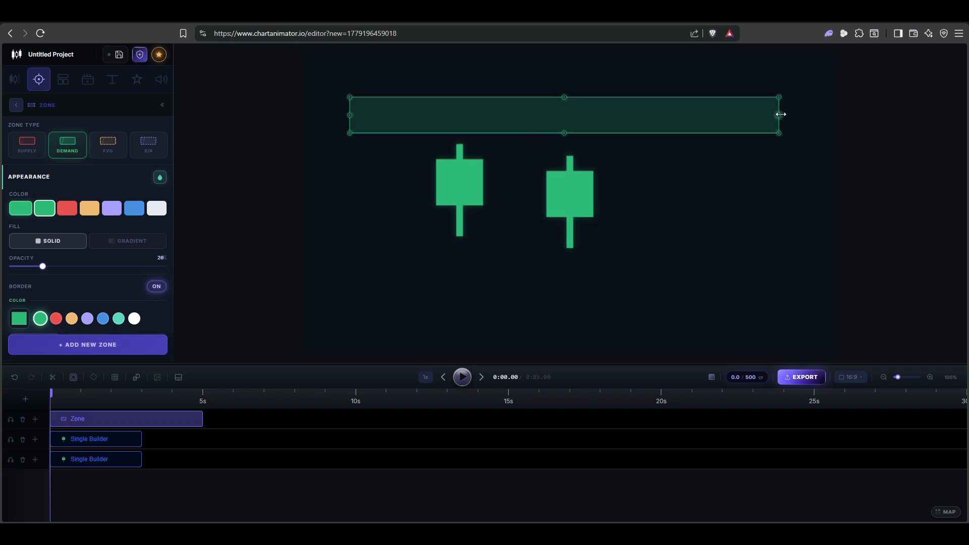
pyautogui.moveTo(781, 115); pyautogui.dragTo(634, 115)
pyautogui.moveTo(576, 108); pyautogui.dragTo(634, 103)
# - Space both candles out below the zone and reshape the one on the right into a red bearish candle with a long upper wick
pyautogui.moveTo(573, 174); pyautogui.dragTo(665, 200)
pyautogui.moveTo(452, 175); pyautogui.dragTo(497, 194)
pyautogui.click(653, 216)
pyautogui.moveTo(672, 187); pyautogui.dragTo(652, 294)
pyautogui.moveTo(654, 237); pyautogui.dragTo(637, 241)
# - Enlarge the timeline area, solo the Zone layer, and move the zone down and to the left on the canvas
pyautogui.moveTo(186, 349); pyautogui.dragTo(186, 323)
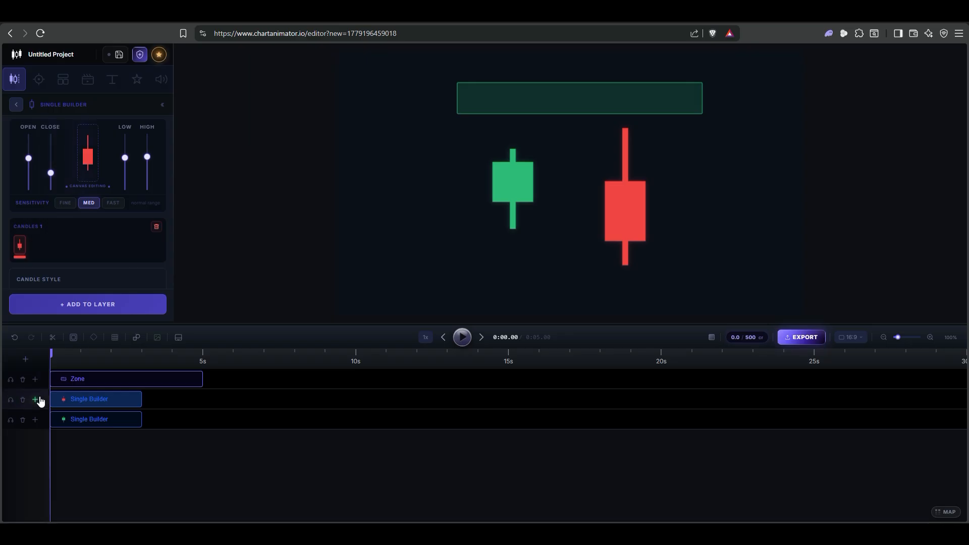
pyautogui.click(10, 380)
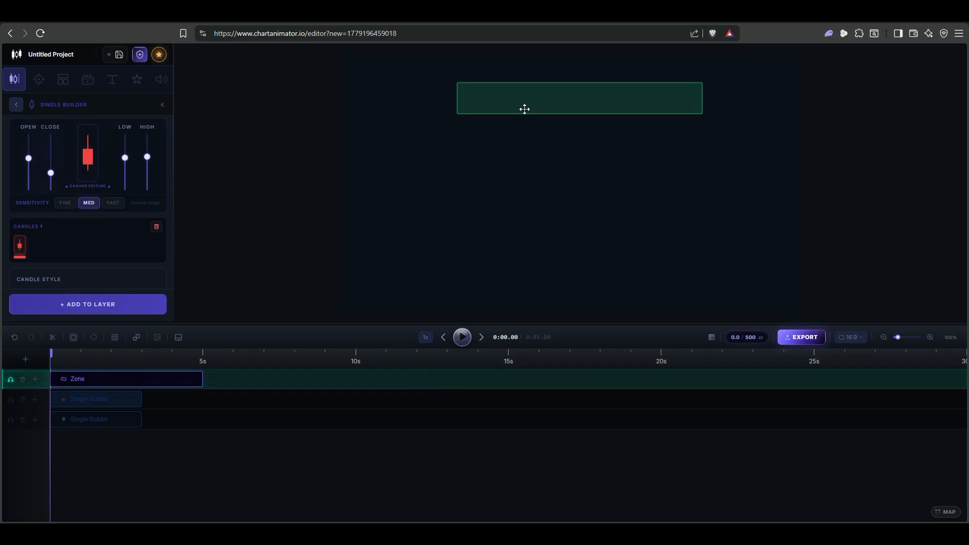
pyautogui.moveTo(535, 89); pyautogui.dragTo(500, 141)
# - Solo the red candle's layer too, shift the candle slightly left, and turn off solo on both layers
pyautogui.click(10, 399)
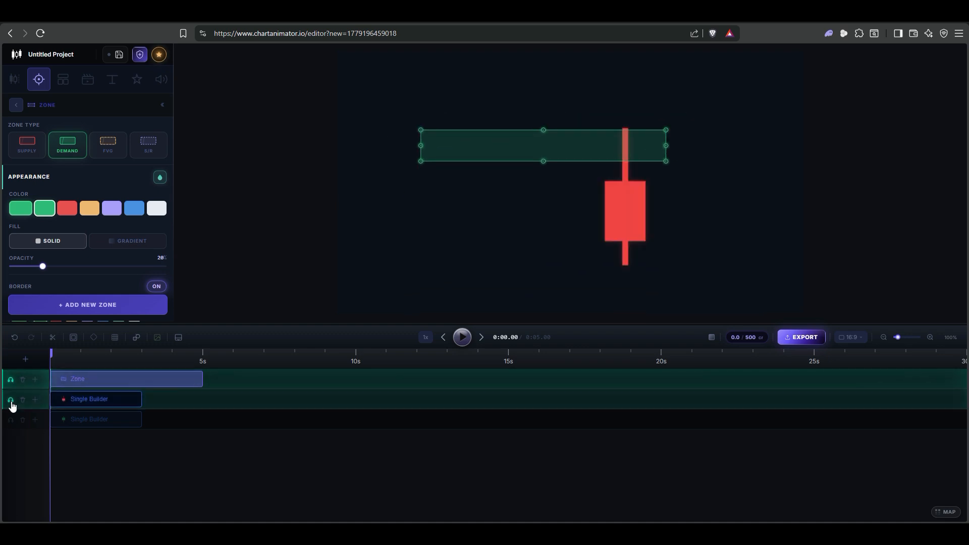
pyautogui.moveTo(615, 203); pyautogui.dragTo(589, 201)
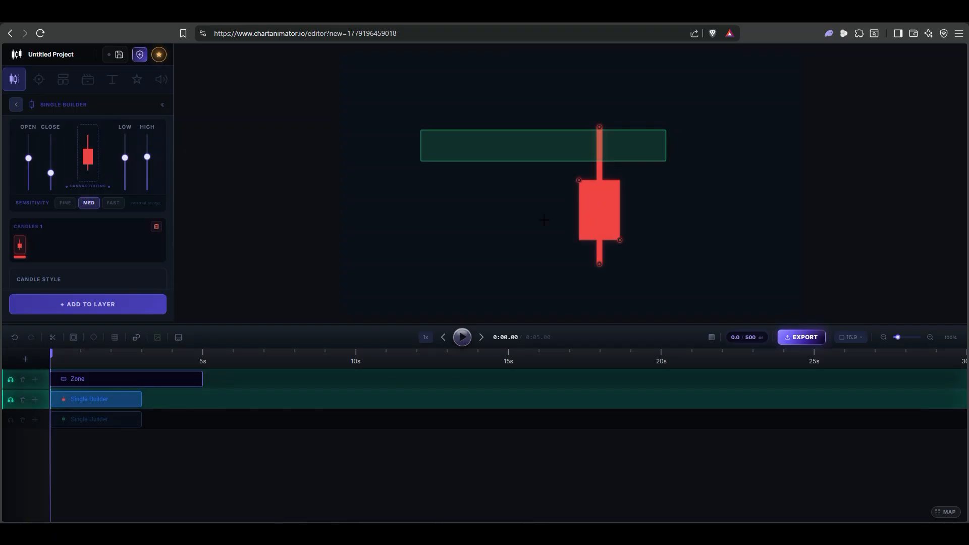
pyautogui.click(11, 400)
pyautogui.click(11, 379)
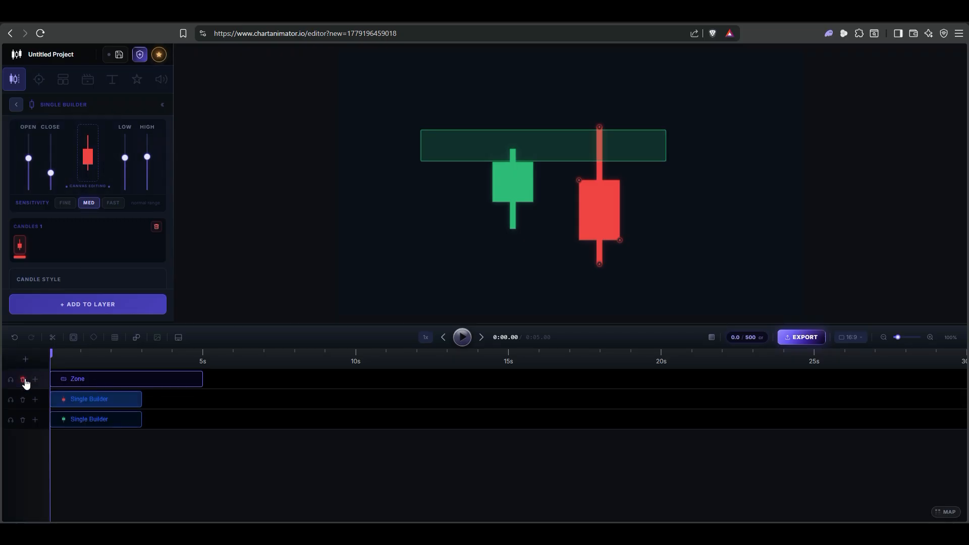
# - Delete the Zone layer and undo the deletion, and insert an empty layer beneath it and remove it again
pyautogui.click(23, 380)
pyautogui.click(15, 337)
pyautogui.click(35, 380)
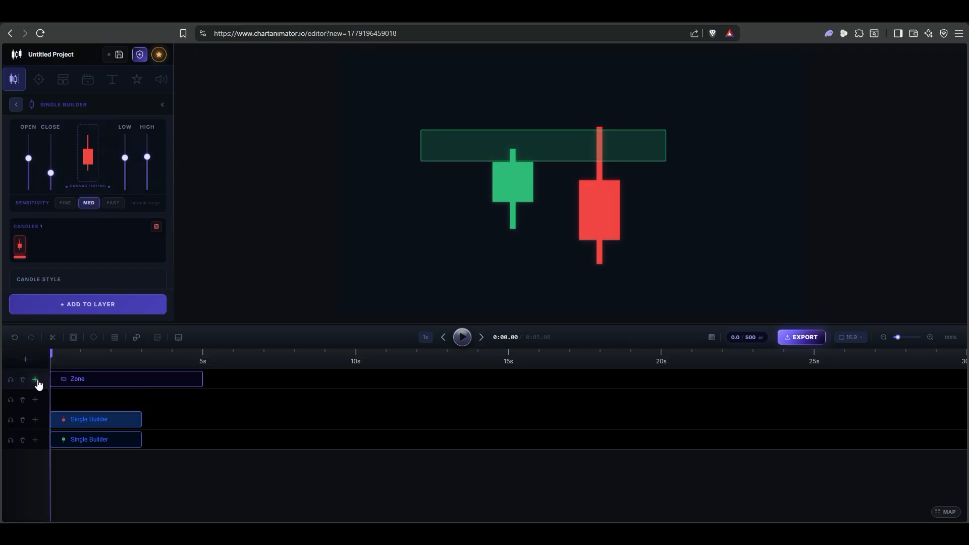
pyautogui.click(23, 400)
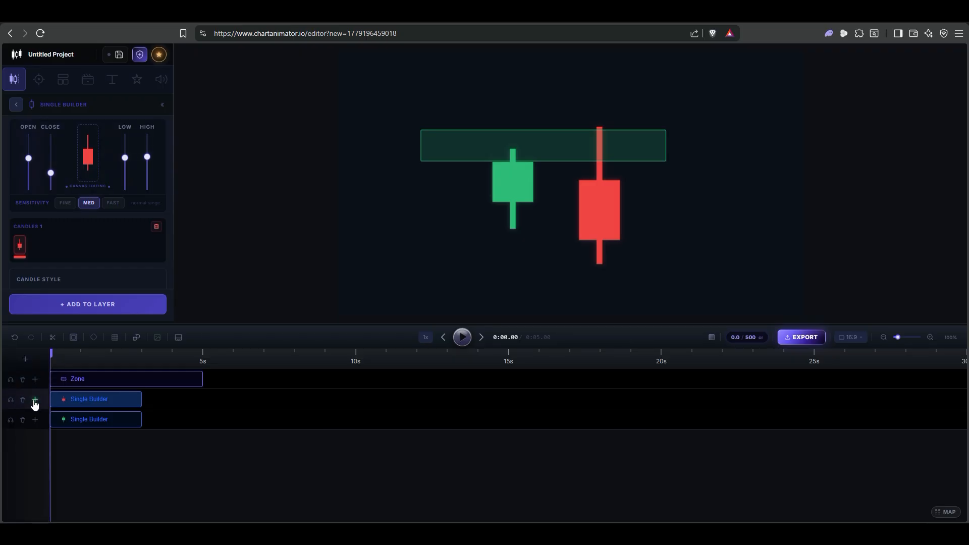
# - Delete the red candle's layer and clear the extra empty layers inserted around the candle layers
pyautogui.click(36, 400)
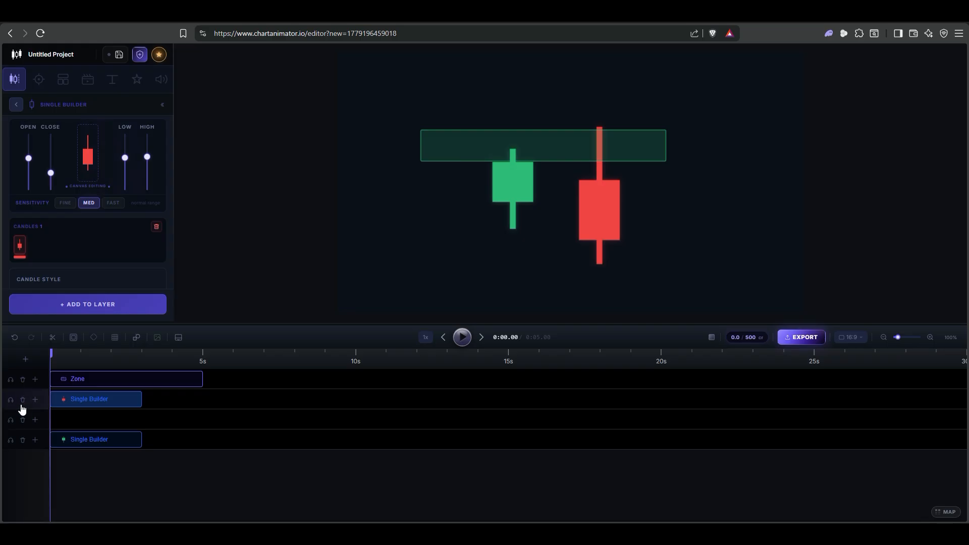
pyautogui.click(23, 401)
pyautogui.click(34, 403)
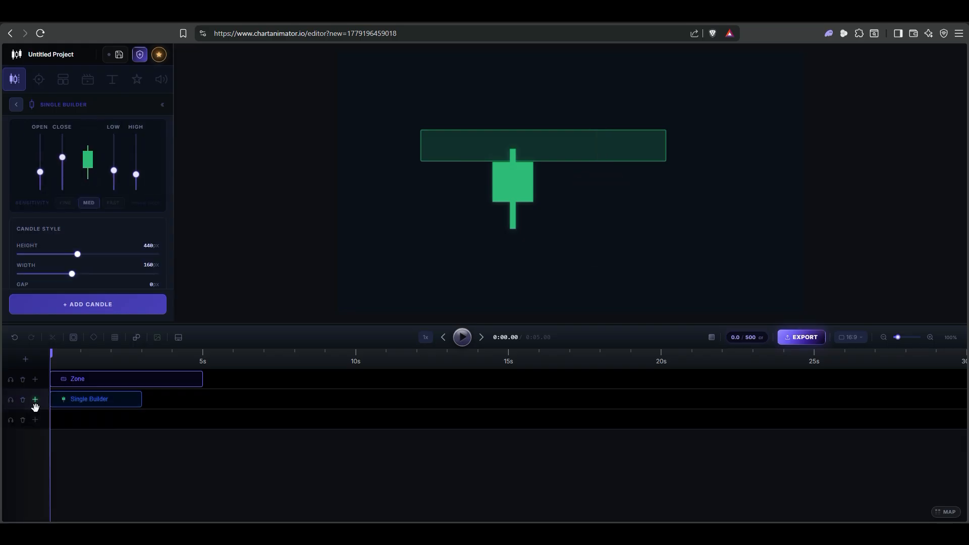
pyautogui.click(25, 417)
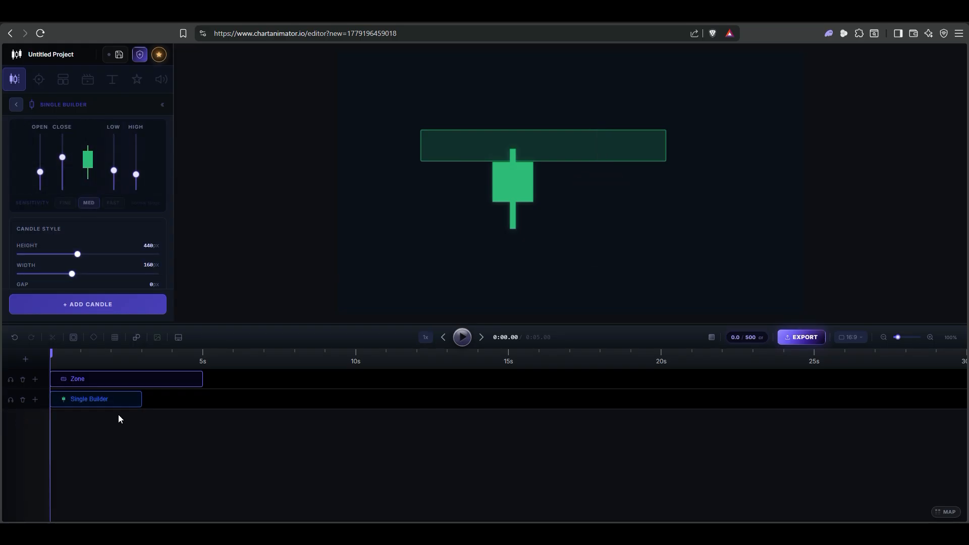
# - Undo the red candle layer's deletion, and place the red candle clip at 5 s and the green one at 8 s
pyautogui.click(14, 337)
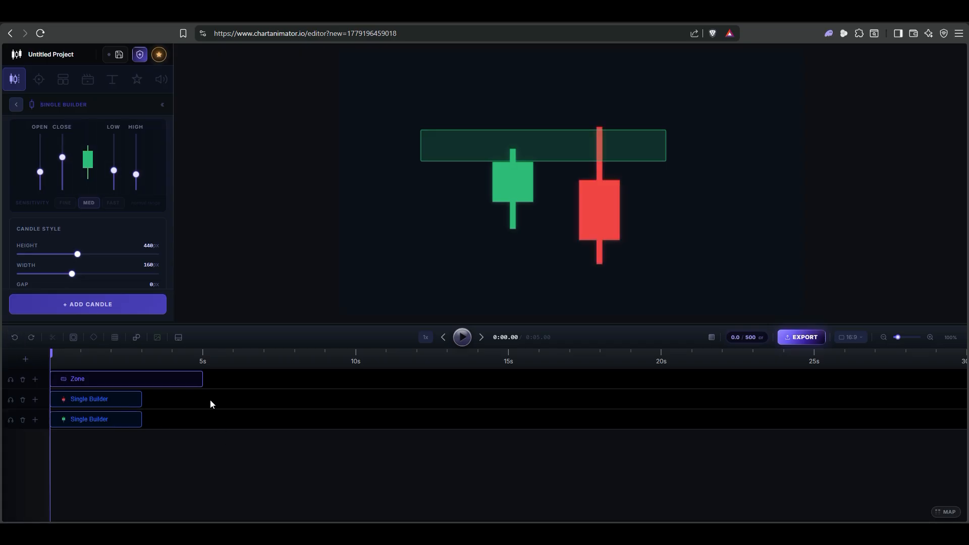
pyautogui.moveTo(51, 355)
pyautogui.mouseDown()
pyautogui.moveTo(112, 356)
pyautogui.moveTo(57, 364)
pyautogui.moveTo(361, 360)
pyautogui.moveTo(68, 361)
pyautogui.mouseUp()
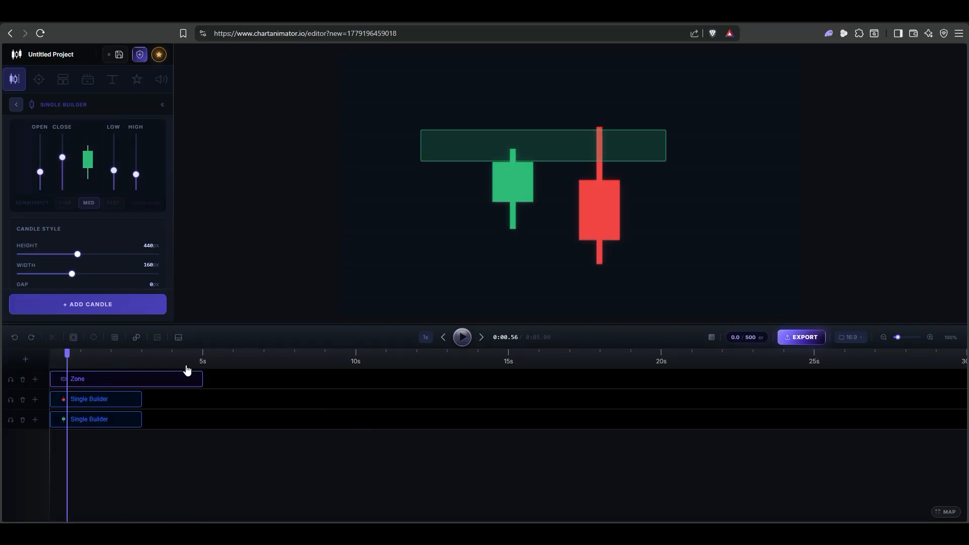
pyautogui.moveTo(103, 401); pyautogui.dragTo(255, 389)
pyautogui.moveTo(116, 424); pyautogui.dragTo(361, 413)
pyautogui.moveTo(73, 356); pyautogui.dragTo(140, 356)
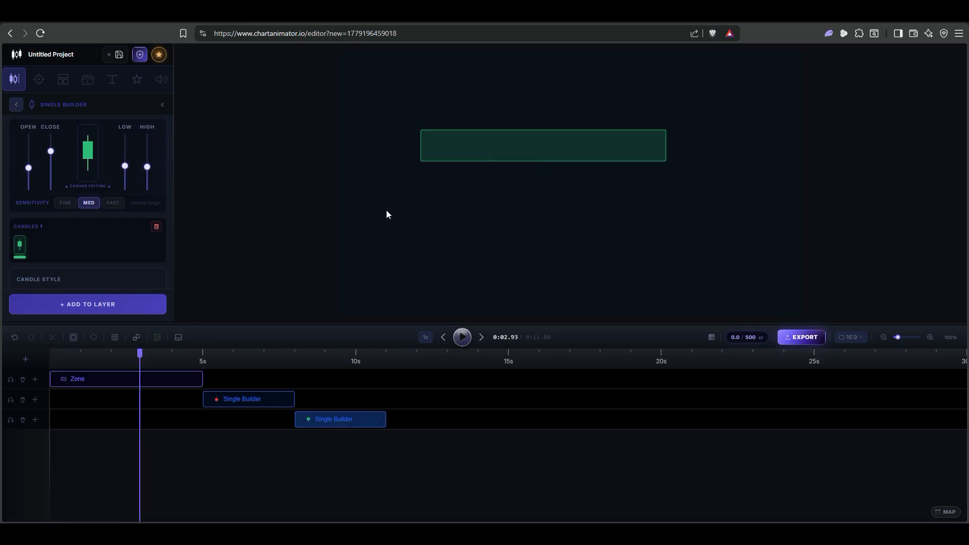
# - Move the zone slightly down and left on the canvas, and preview the animation from the start to about 9.6 s
pyautogui.moveTo(521, 145); pyautogui.dragTo(502, 177)
pyautogui.moveTo(162, 356); pyautogui.dragTo(51, 357)
pyautogui.click(465, 339)
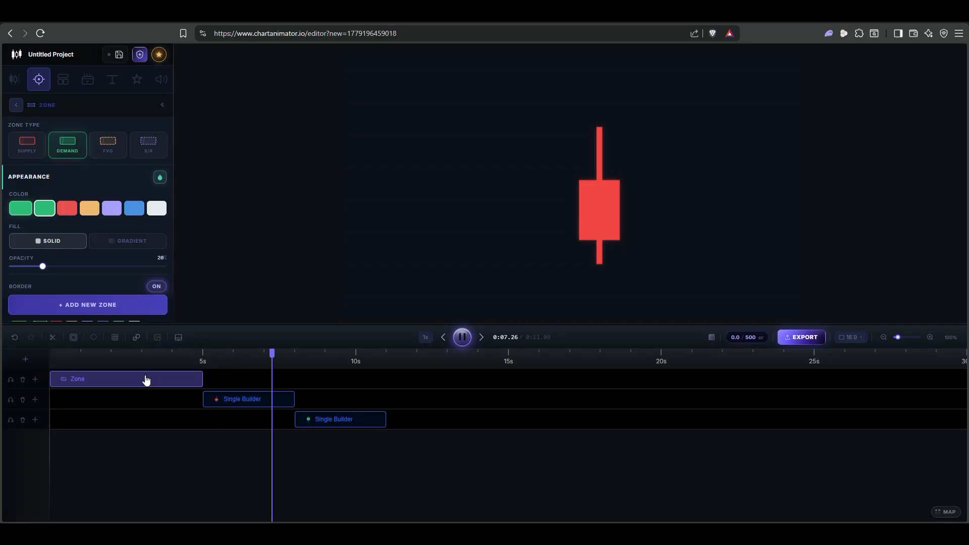
pyautogui.click(462, 337)
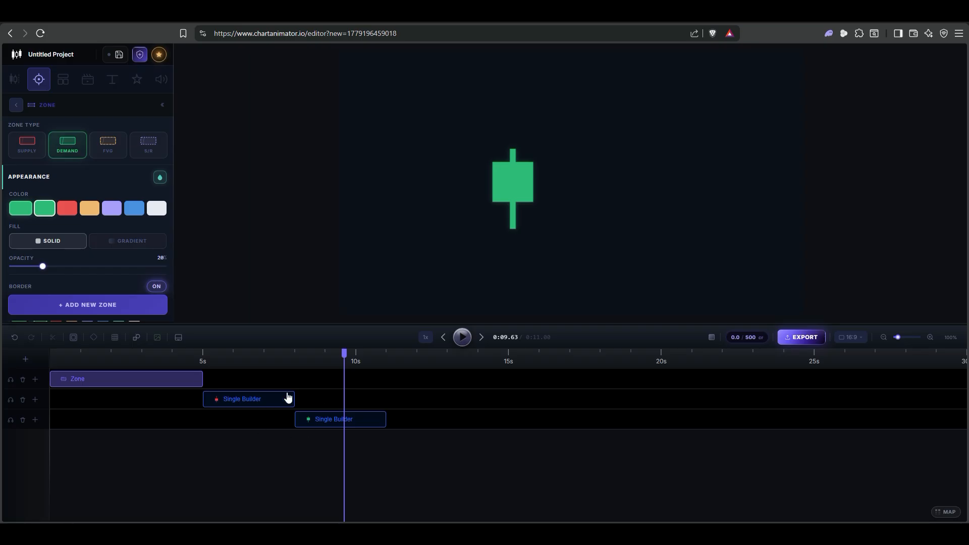
# - Move the red and green candle clips earlier so both start at about 2.1 s beneath the Zone clip
pyautogui.moveTo(275, 402); pyautogui.dragTo(187, 401)
pyautogui.moveTo(321, 419); pyautogui.dragTo(146, 426)
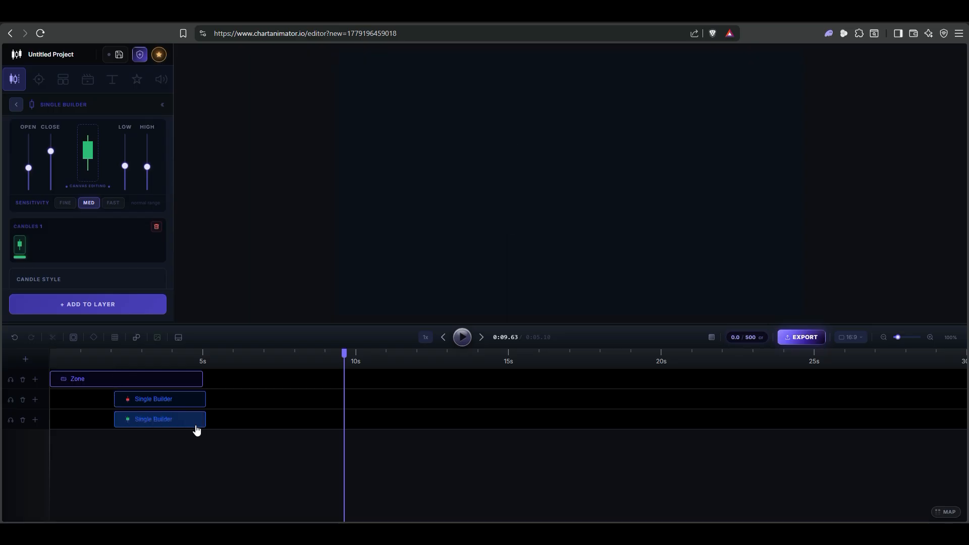
pyautogui.moveTo(203, 419)
pyautogui.mouseDown()
pyautogui.moveTo(298, 417)
pyautogui.moveTo(206, 427)
pyautogui.mouseUp()
pyautogui.click(140, 427)
pyautogui.moveTo(118, 415)
pyautogui.mouseDown()
pyautogui.moveTo(77, 414)
pyautogui.moveTo(115, 414)
pyautogui.mouseUp()
# - Shift the Zone clip to start at about 2.1 s, and align the ends of both candle clips with its end
pyautogui.moveTo(190, 381); pyautogui.dragTo(264, 384)
pyautogui.moveTo(182, 402); pyautogui.dragTo(238, 397)
pyautogui.moveTo(243, 397); pyautogui.dragTo(263, 392)
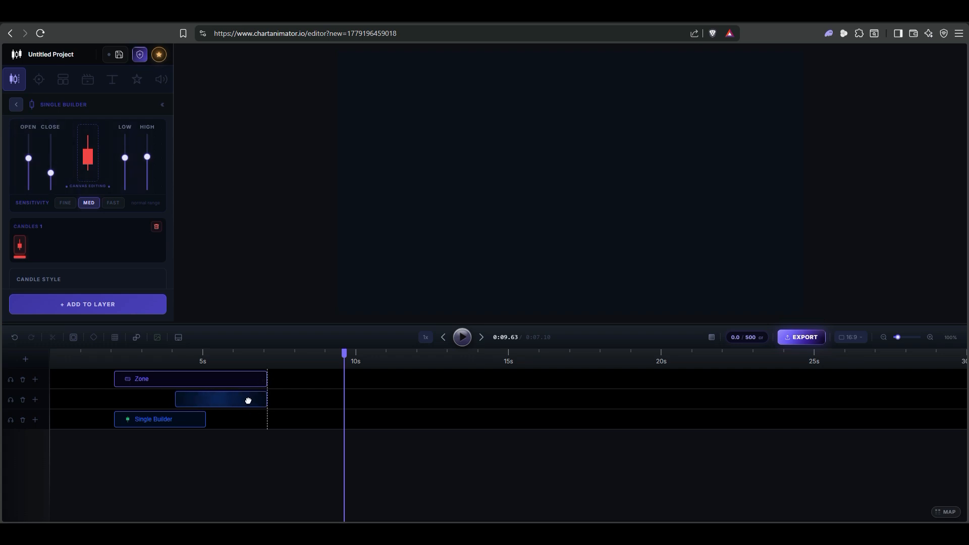
pyautogui.moveTo(193, 426); pyautogui.dragTo(253, 414)
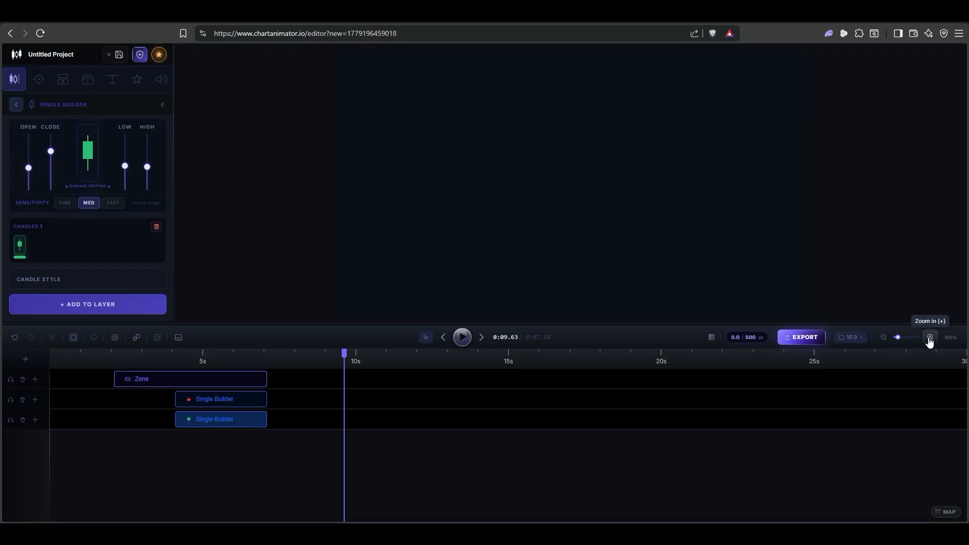
# - Set the playhead at the clips' end at 7.10 s and zoom the timeline in to 220%
pyautogui.moveTo(343, 362); pyautogui.dragTo(220, 360)
pyautogui.click(266, 357)
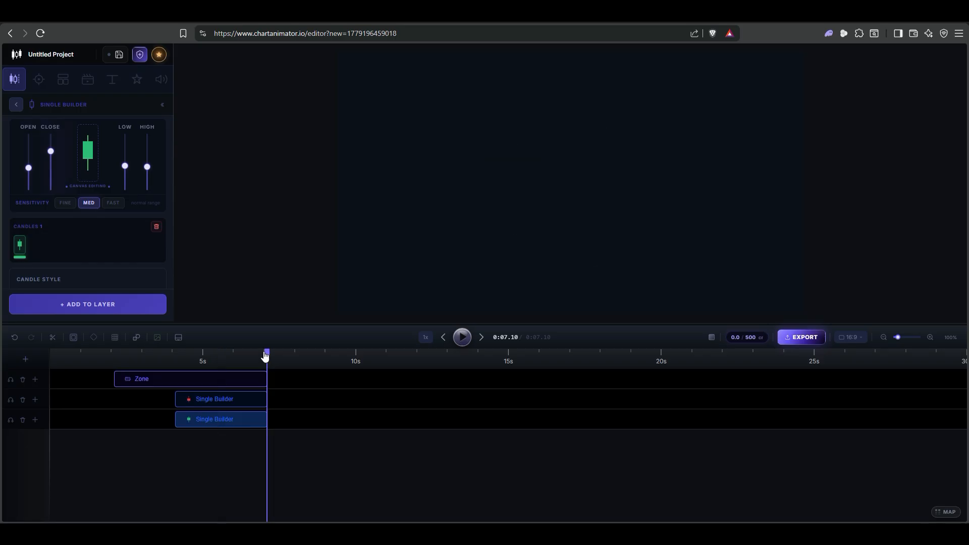
pyautogui.doubleClick(929, 337)
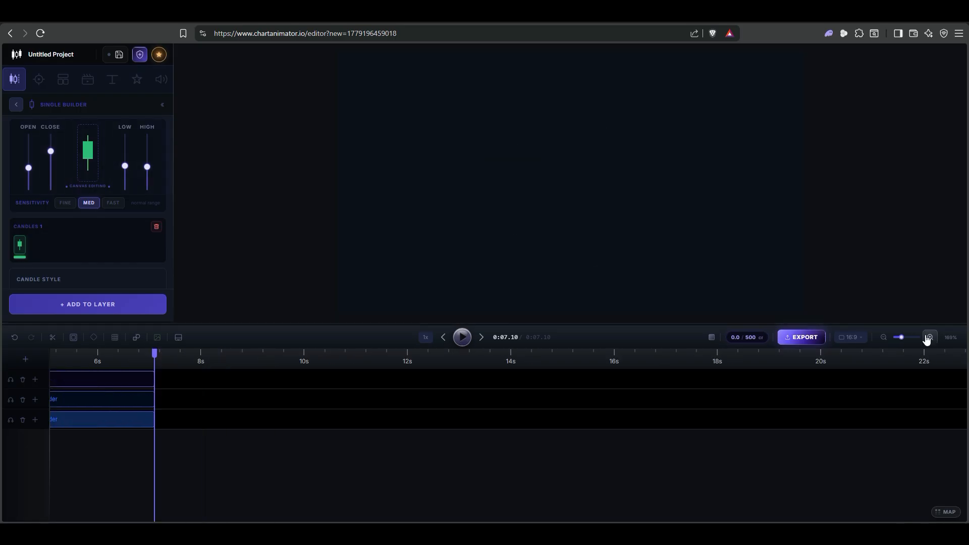
pyautogui.click(927, 339)
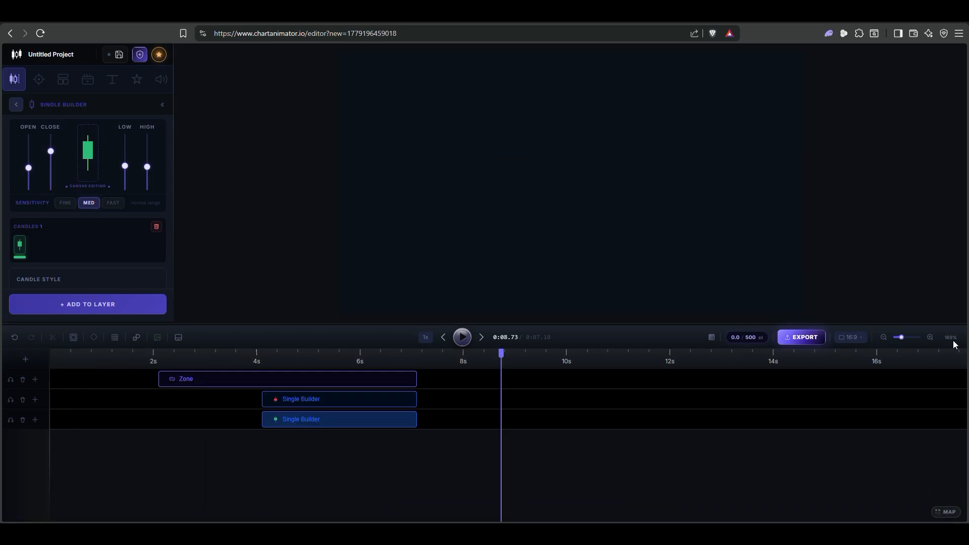
pyautogui.click(930, 338)
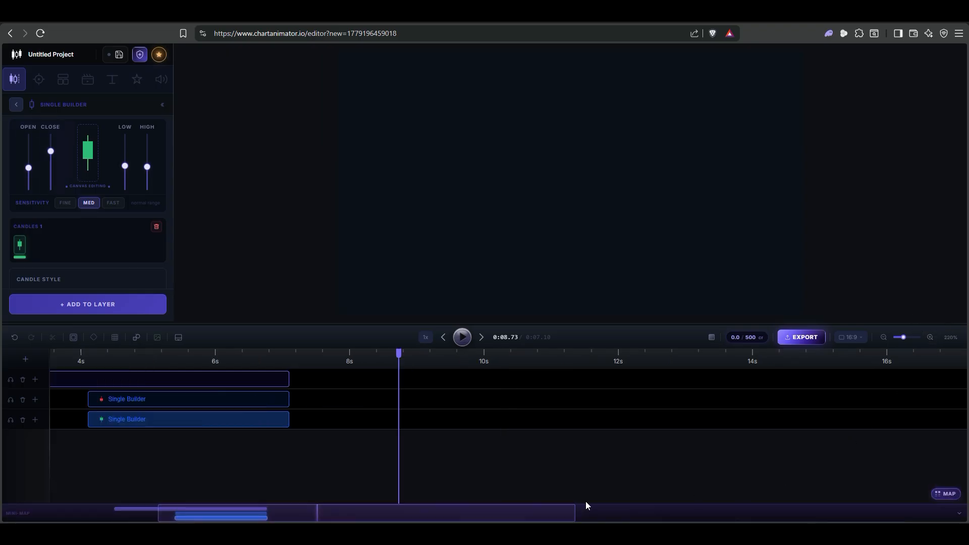
# - Navigate the timeline with the mini-map, enlarge the mini-map, and toggle it off and on
pyautogui.moveTo(498, 514); pyautogui.dragTo(287, 512)
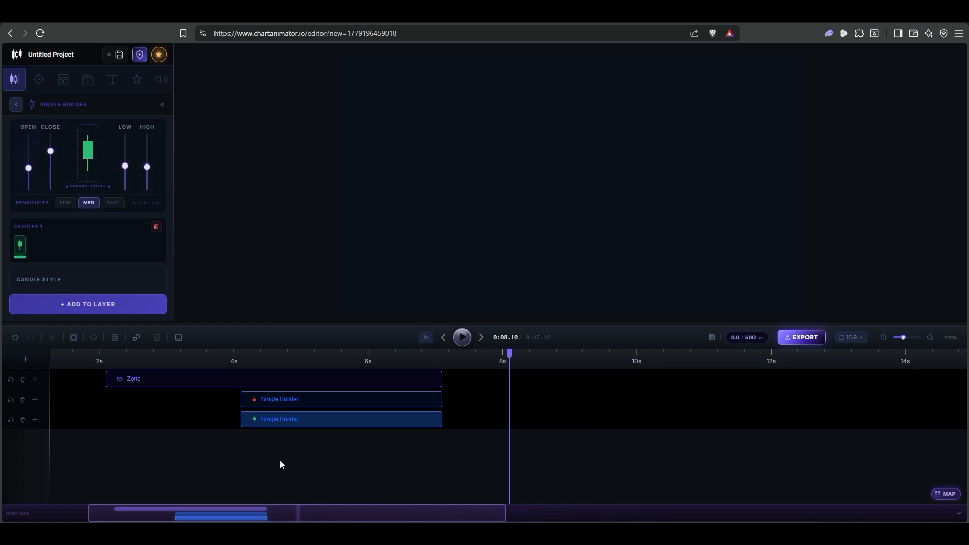
pyautogui.click(960, 515)
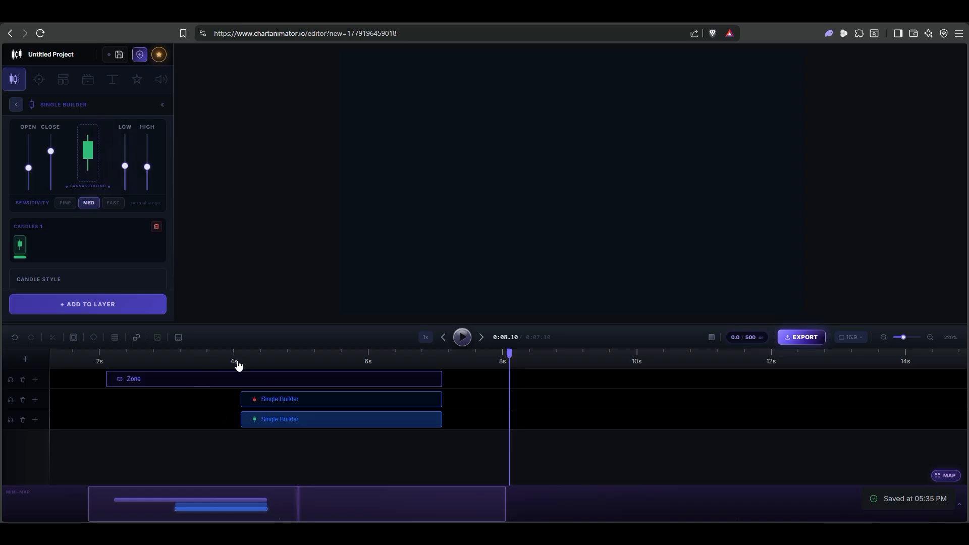
pyautogui.moveTo(269, 505)
pyautogui.mouseDown()
pyautogui.moveTo(220, 510)
pyautogui.moveTo(307, 519)
pyautogui.moveTo(285, 501)
pyautogui.mouseUp()
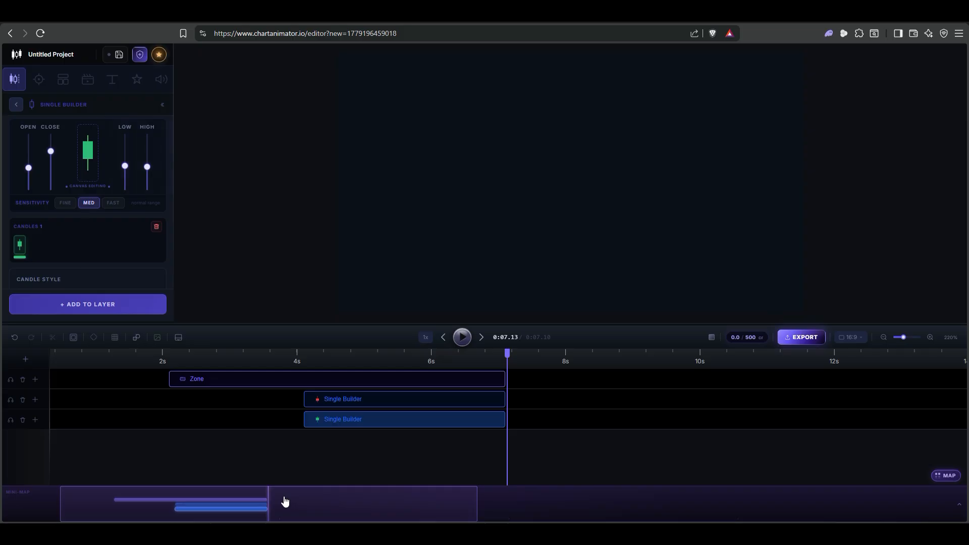
pyautogui.click(951, 477)
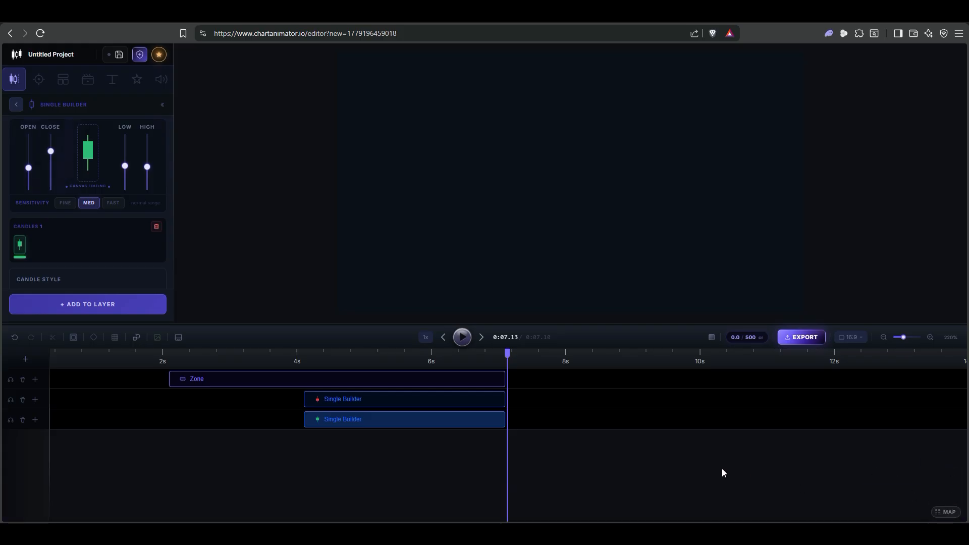
pyautogui.click(944, 513)
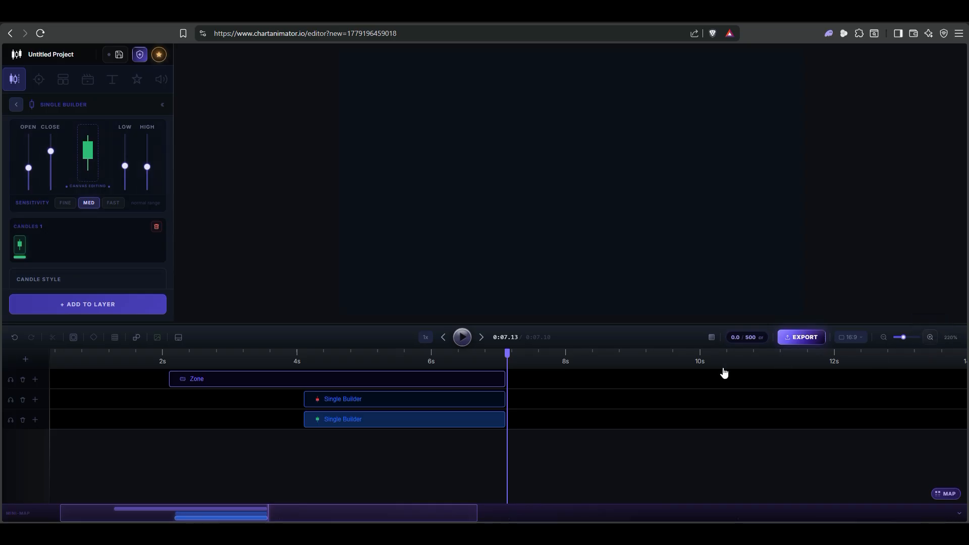
# - Duplicate the green candle clip and set the copy directly behind the original on the same track
pyautogui.rightClick(449, 424)
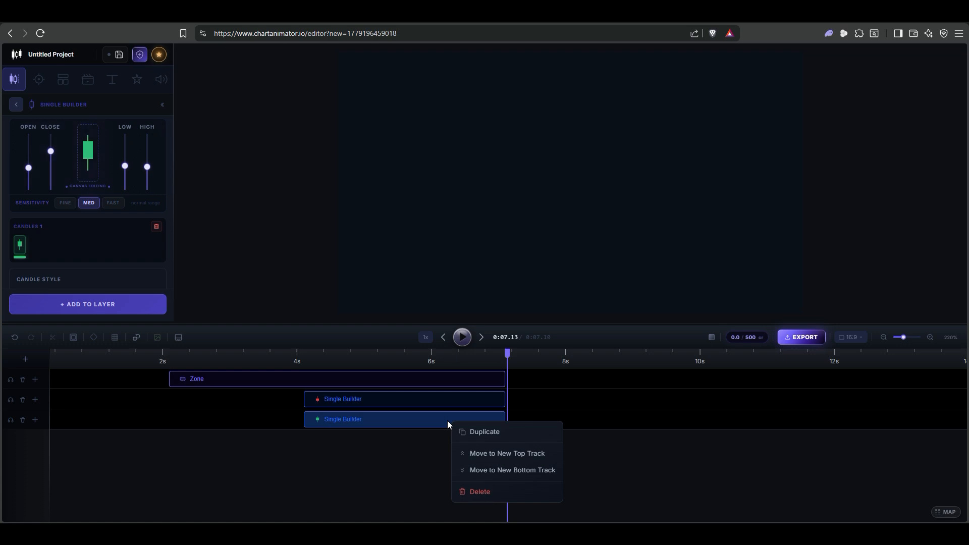
pyautogui.click(487, 432)
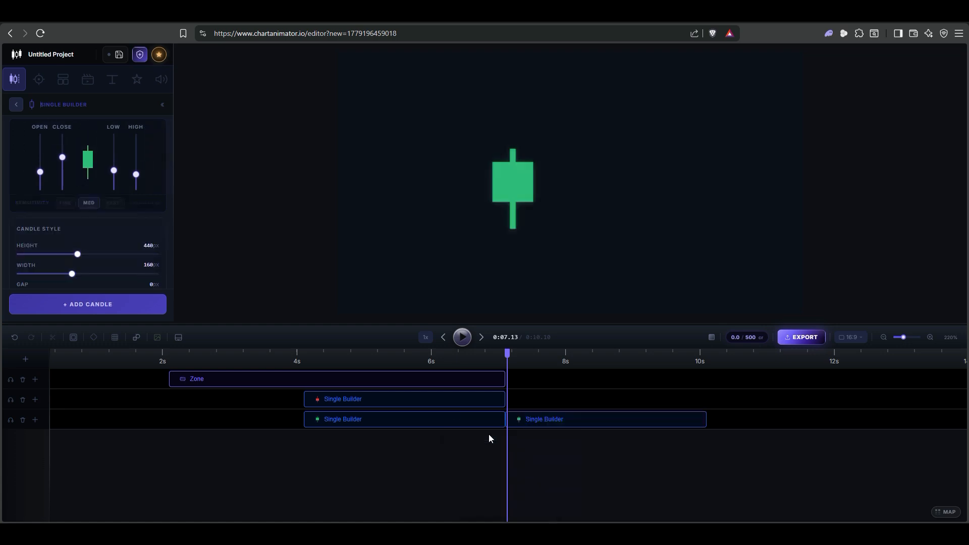
pyautogui.moveTo(550, 428); pyautogui.dragTo(554, 429)
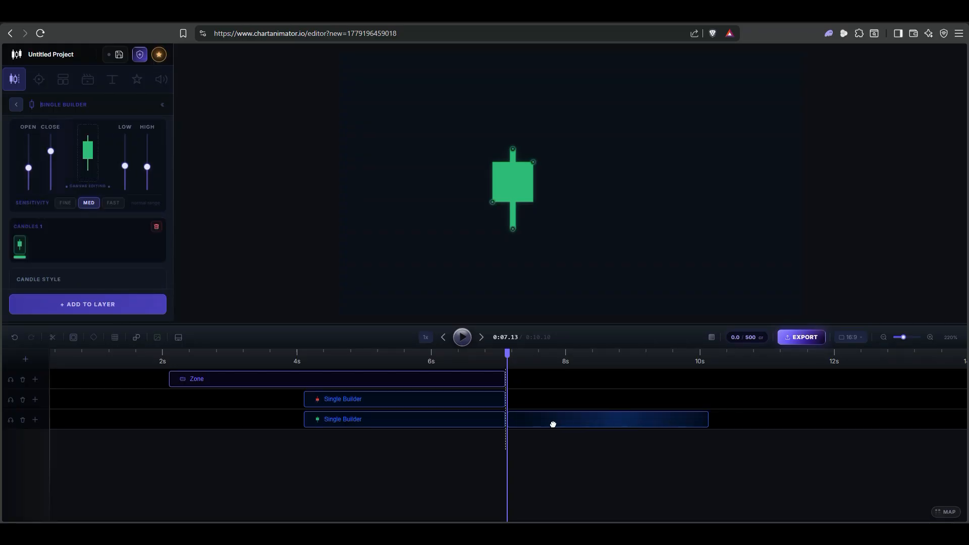
pyautogui.rightClick(555, 429)
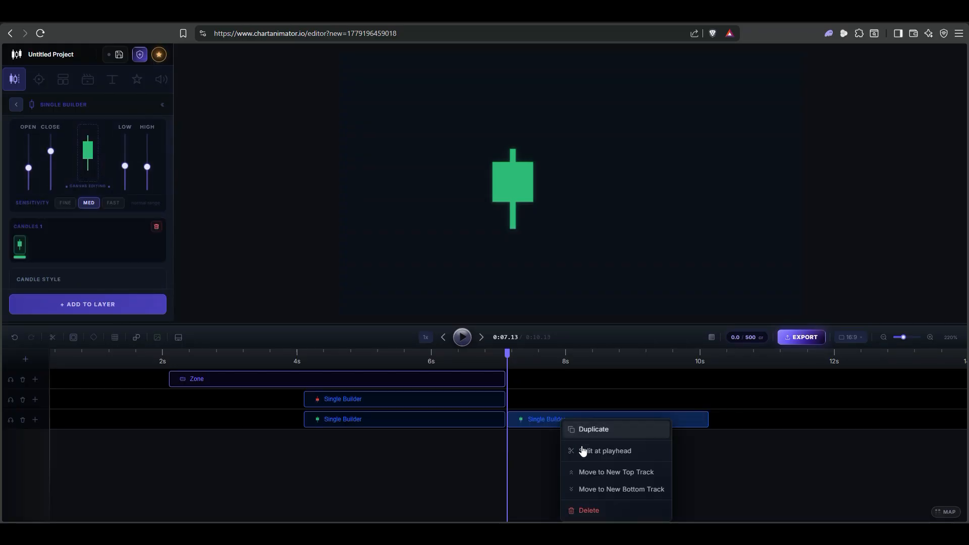
# - Split the duplicated green candle clip at 8.60 s and slide its second half to start at about 9 s
pyautogui.moveTo(507, 350); pyautogui.dragTo(605, 365)
pyautogui.rightClick(623, 416)
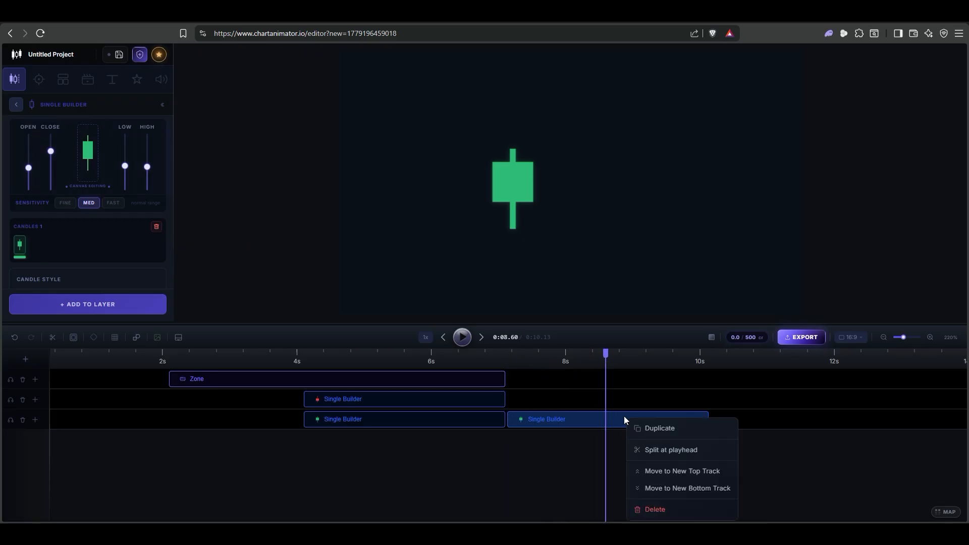
pyautogui.click(654, 448)
pyautogui.moveTo(641, 420); pyautogui.dragTo(664, 422)
# - Extend the split-off second half, trim its end to about 10.9 s, and set the playhead at 10.23 s
pyautogui.moveTo(598, 356)
pyautogui.mouseDown()
pyautogui.moveTo(580, 364)
pyautogui.moveTo(591, 367)
pyautogui.mouseUp()
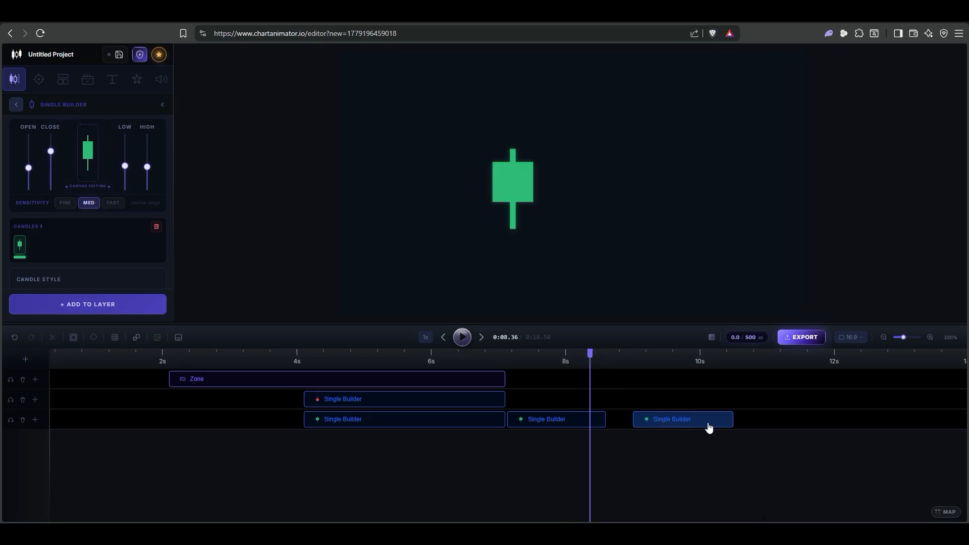
pyautogui.moveTo(730, 419); pyautogui.dragTo(826, 419)
pyautogui.moveTo(675, 356); pyautogui.dragTo(647, 359)
pyautogui.click(716, 359)
pyautogui.moveTo(825, 421); pyautogui.dragTo(762, 424)
# - Move the split-off clip to a new top track and on to a new bottom track, and delete it
pyautogui.rightClick(736, 420)
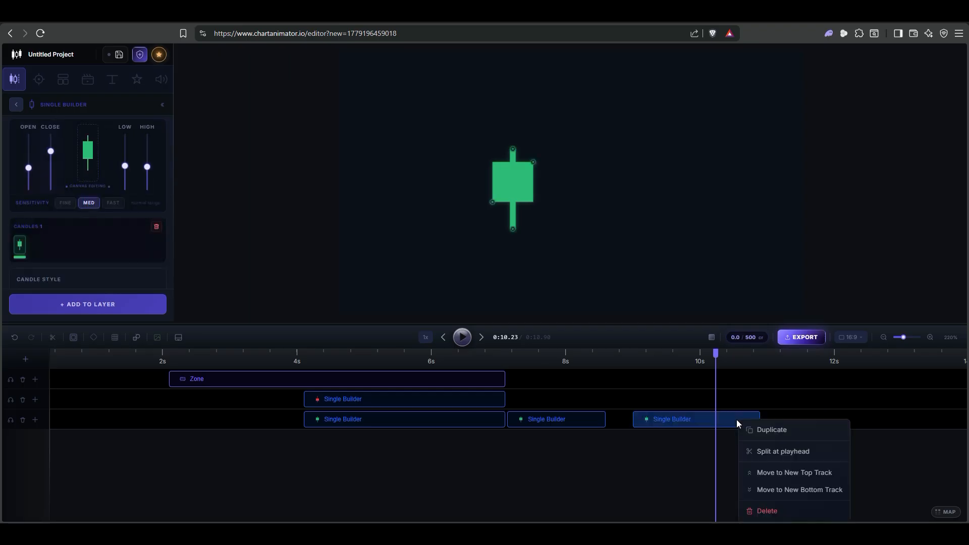
pyautogui.click(777, 473)
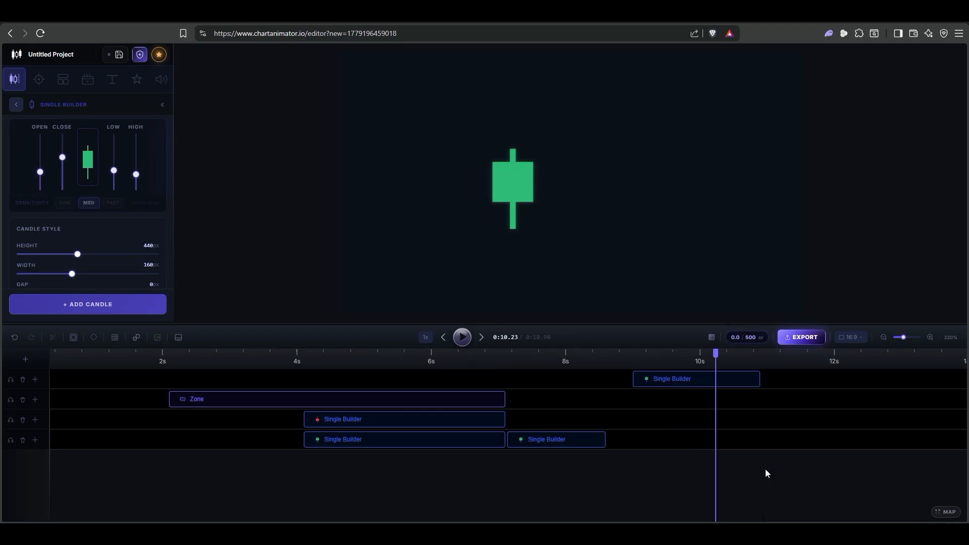
pyautogui.rightClick(676, 381)
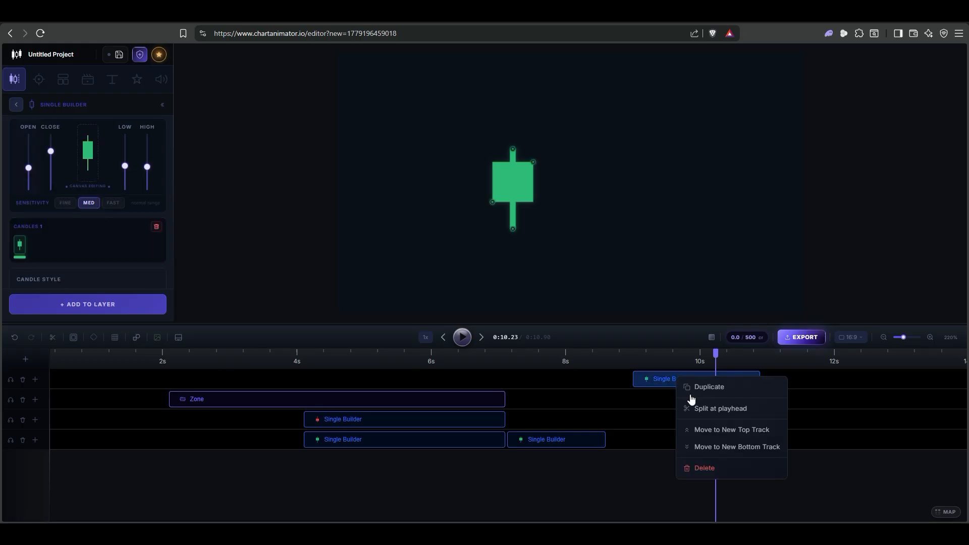
pyautogui.click(707, 446)
pyautogui.rightClick(685, 441)
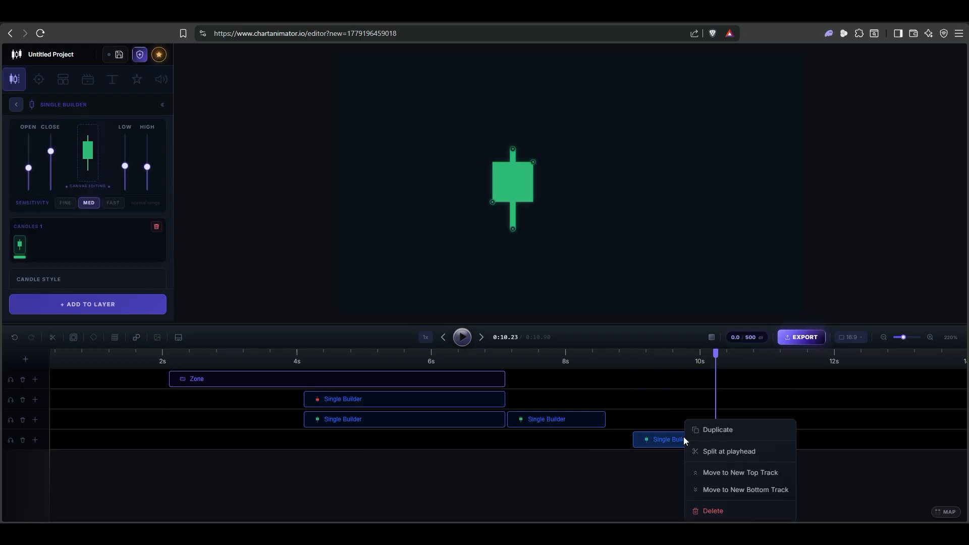
pyautogui.click(707, 510)
# - Move the remaining duplicate candle clip to a new top track and slide it earlier to start at about 6.2 s
pyautogui.rightClick(580, 420)
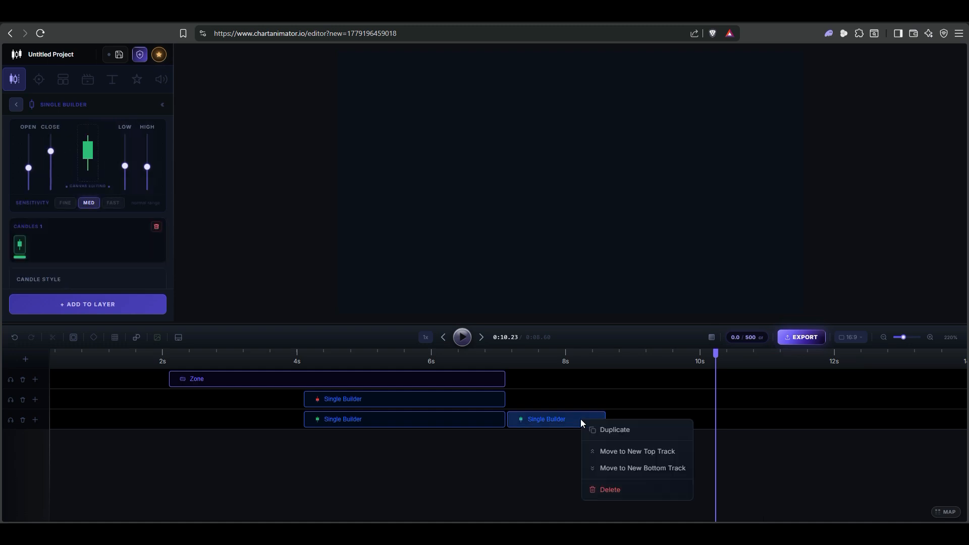
pyautogui.click(614, 452)
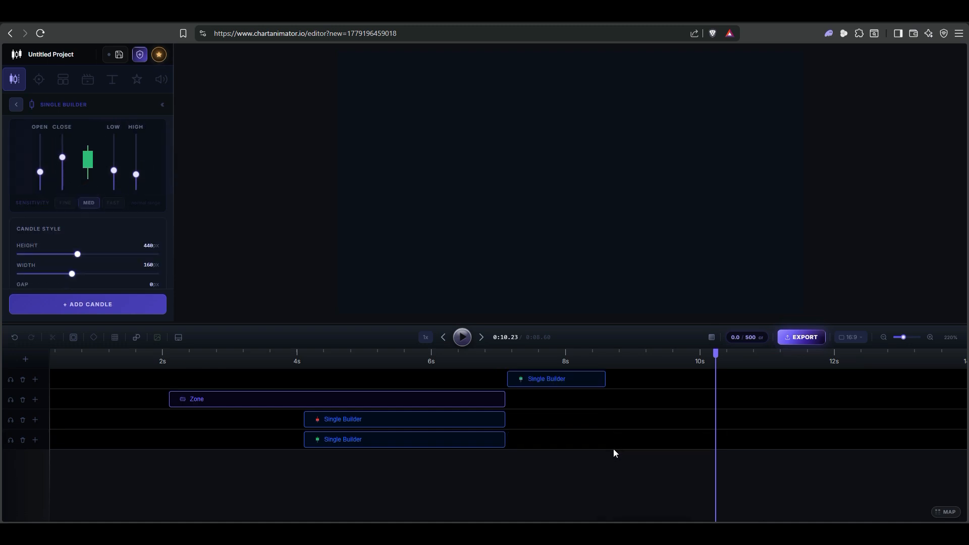
pyautogui.moveTo(583, 379); pyautogui.dragTo(517, 381)
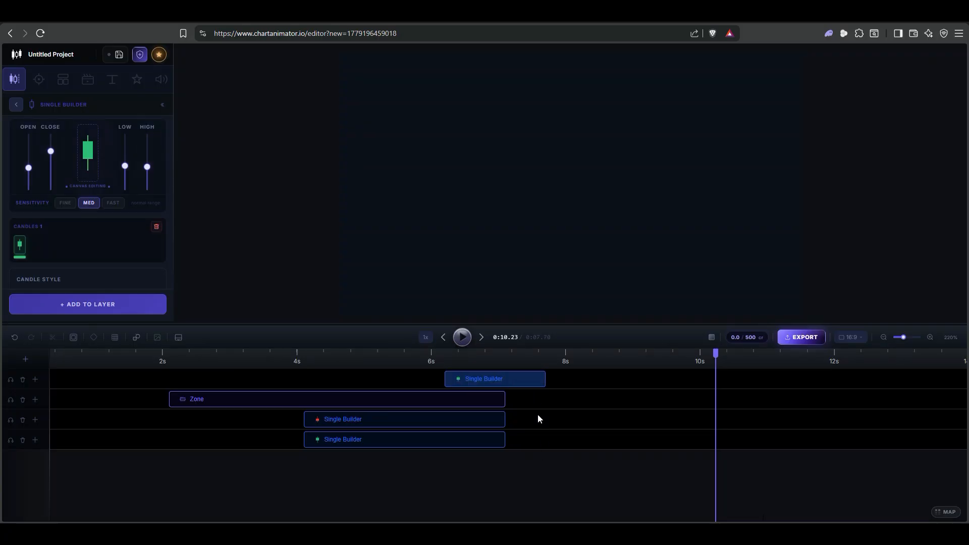
# - Move the short duplicate candle clip to a new bottom track and align its end with the other clips' end
pyautogui.rightClick(522, 384)
pyautogui.click(555, 421)
pyautogui.moveTo(528, 448); pyautogui.dragTo(500, 443)
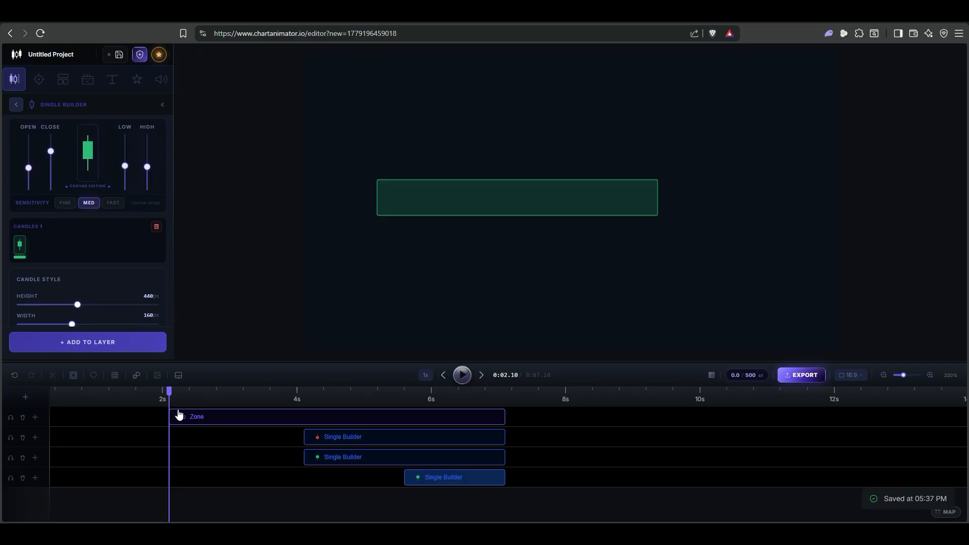
# - Select the Zone clip, jump the playhead to the end, and preview the animation from about 2.8 s to about 5.9 s
pyautogui.moveTo(256, 420); pyautogui.dragTo(205, 422)
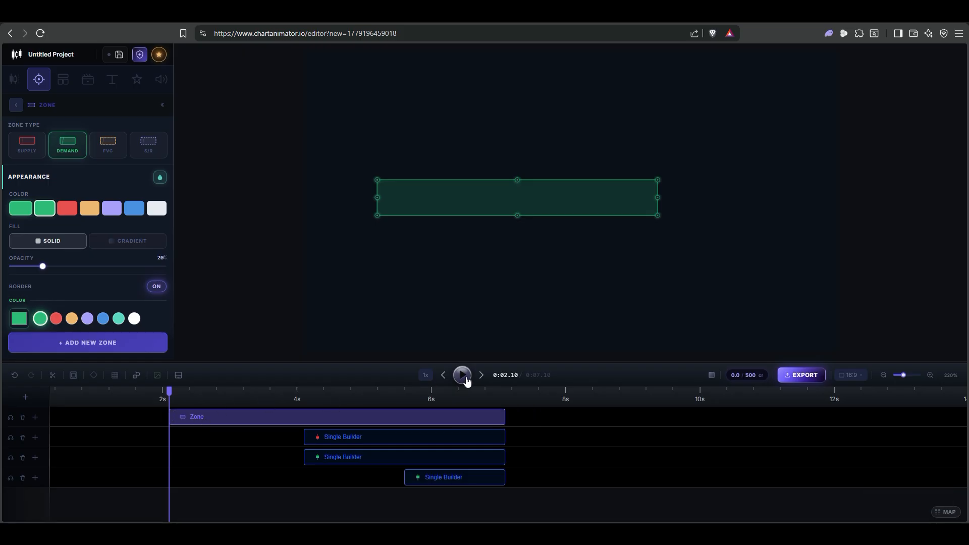
pyautogui.click(482, 377)
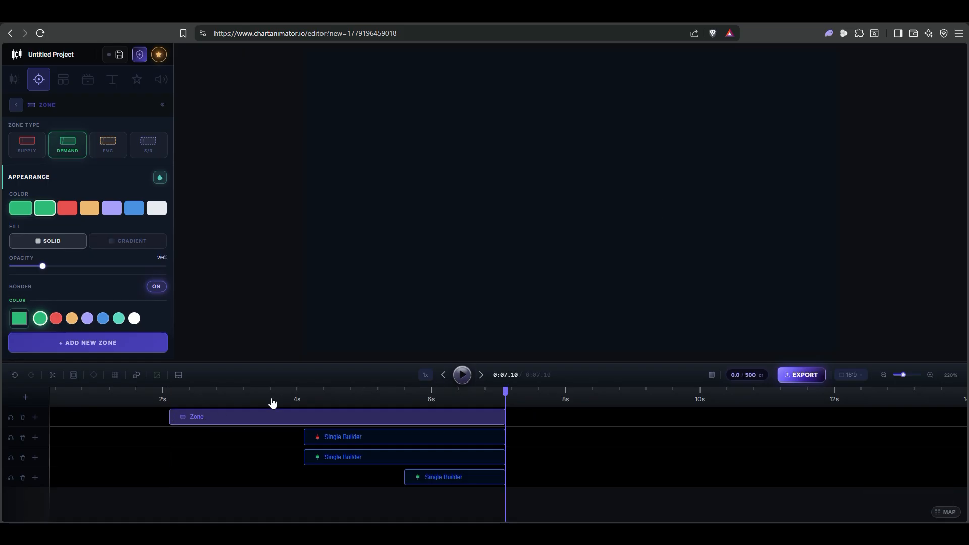
pyautogui.click(218, 398)
pyautogui.click(462, 376)
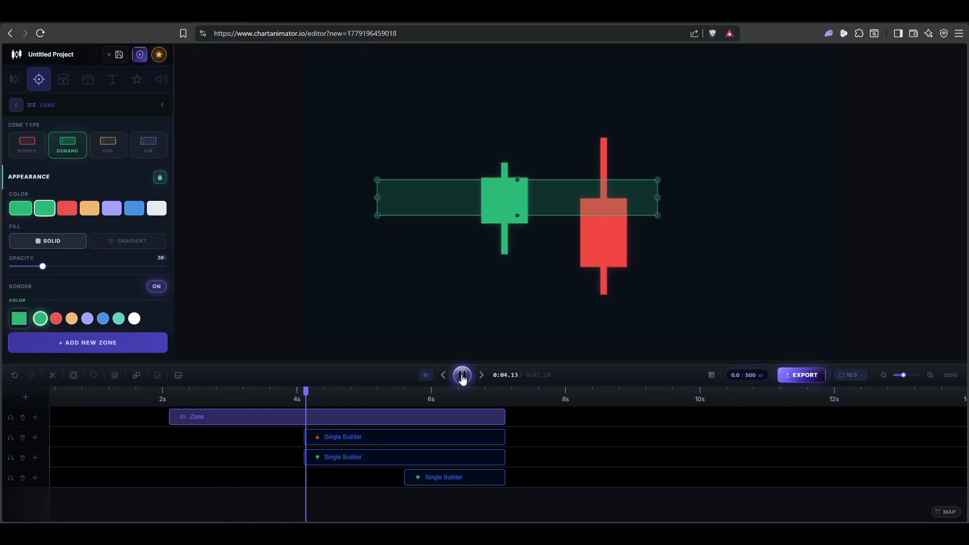
pyautogui.click(462, 375)
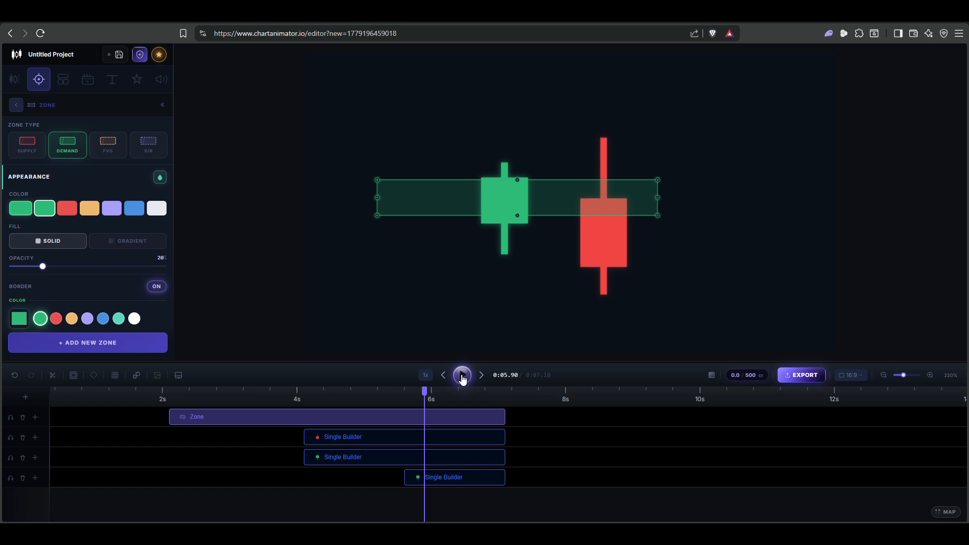
# - Examine the settings of the Zone clip and each Single Builder candle clip by selecting them one after another
pyautogui.click(539, 417)
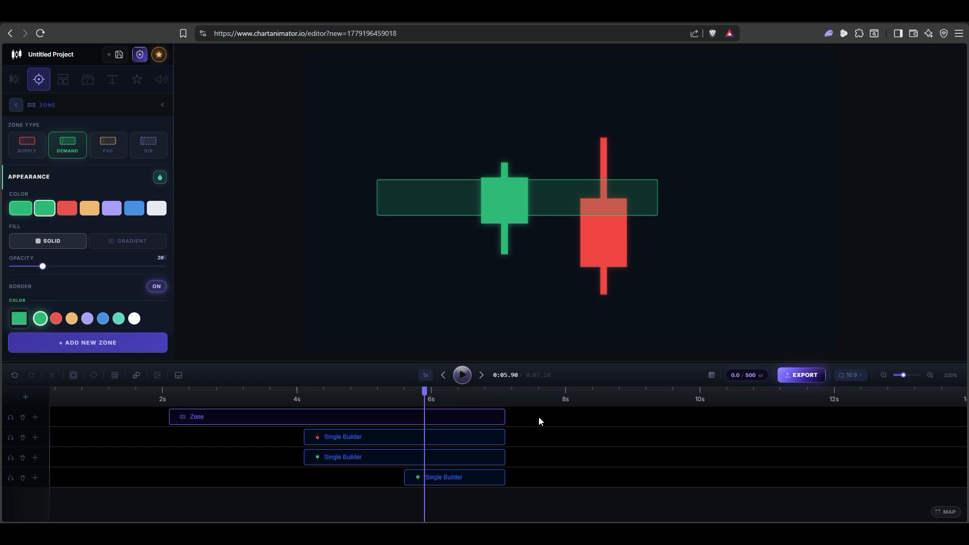
pyautogui.click(480, 418)
pyautogui.scroll(-2, 87, 195)
pyautogui.scroll(2, 86, 194)
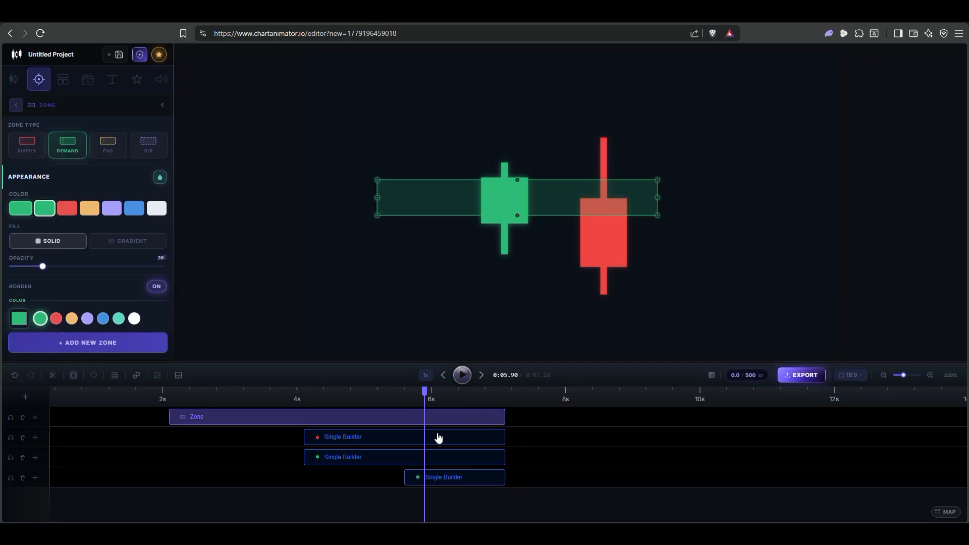
pyautogui.click(437, 437)
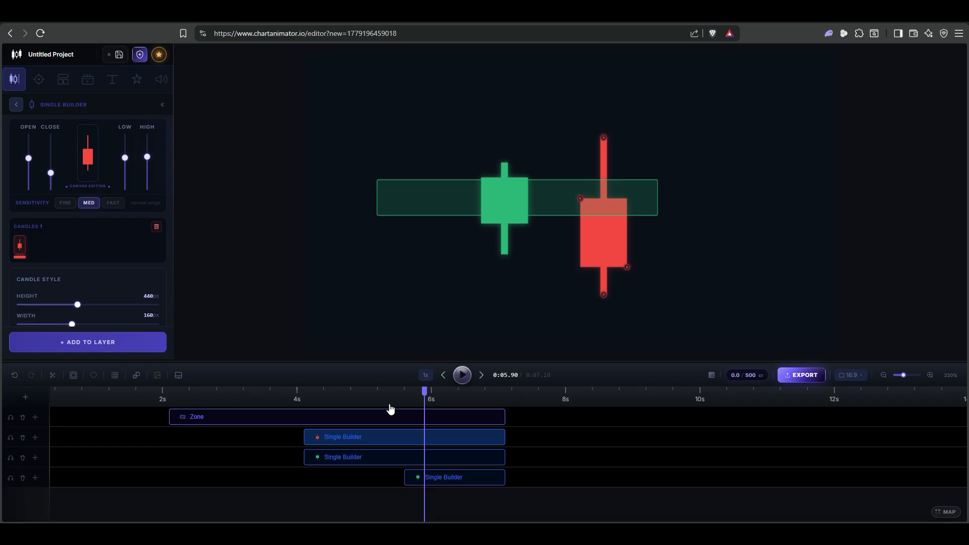
pyautogui.click(452, 458)
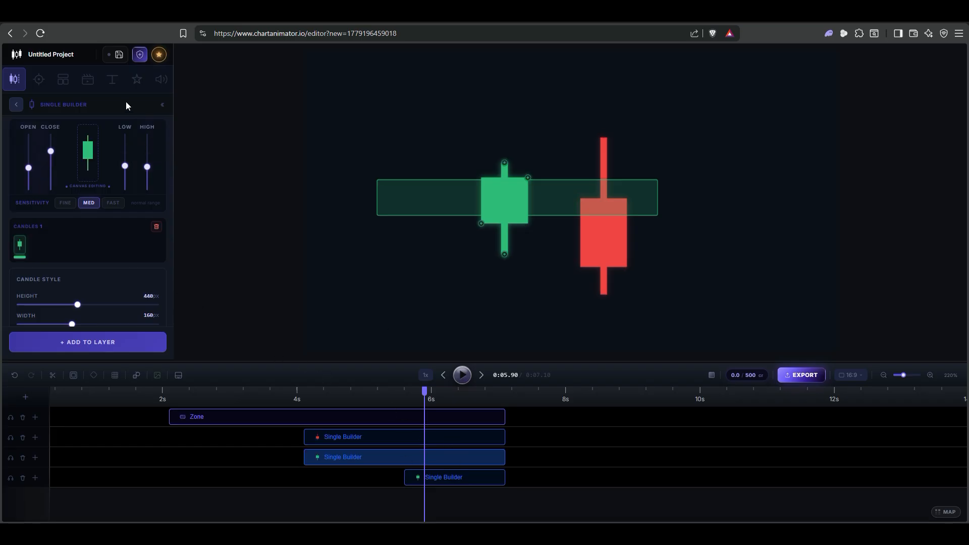
pyautogui.scroll(-5, 100, 187)
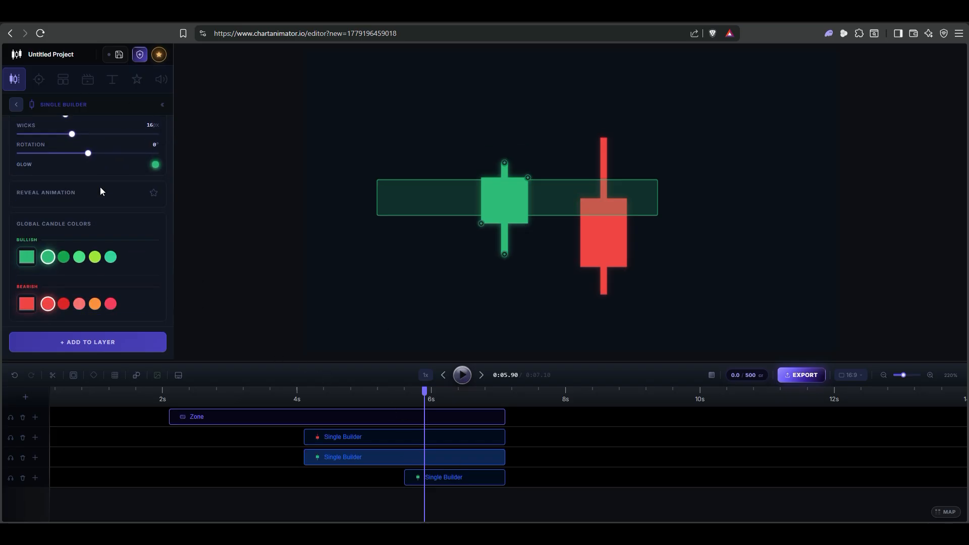
pyautogui.scroll(4, 100, 187)
pyautogui.click(473, 478)
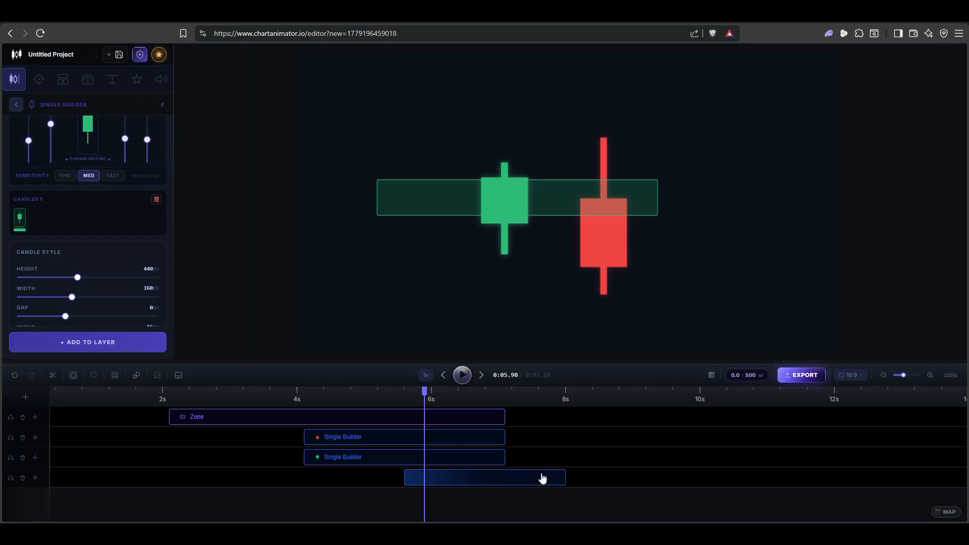
# - Move the zone above the candles, one green candle down and to the left, and the red candle slightly down and to the right
pyautogui.click(575, 180)
pyautogui.moveTo(505, 209); pyautogui.dragTo(469, 218)
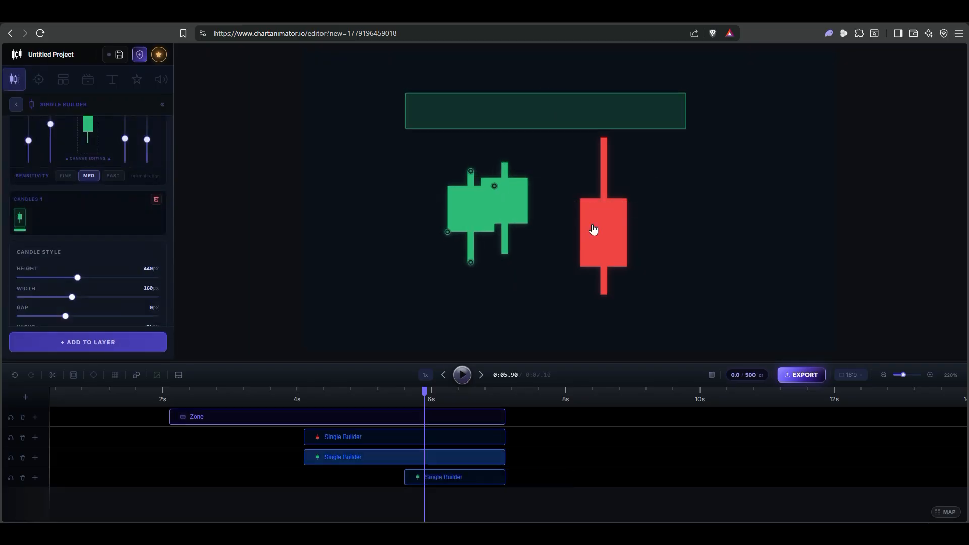
pyautogui.moveTo(597, 222); pyautogui.dragTo(603, 236)
pyautogui.moveTo(474, 217); pyautogui.dragTo(431, 235)
pyautogui.click(350, 83)
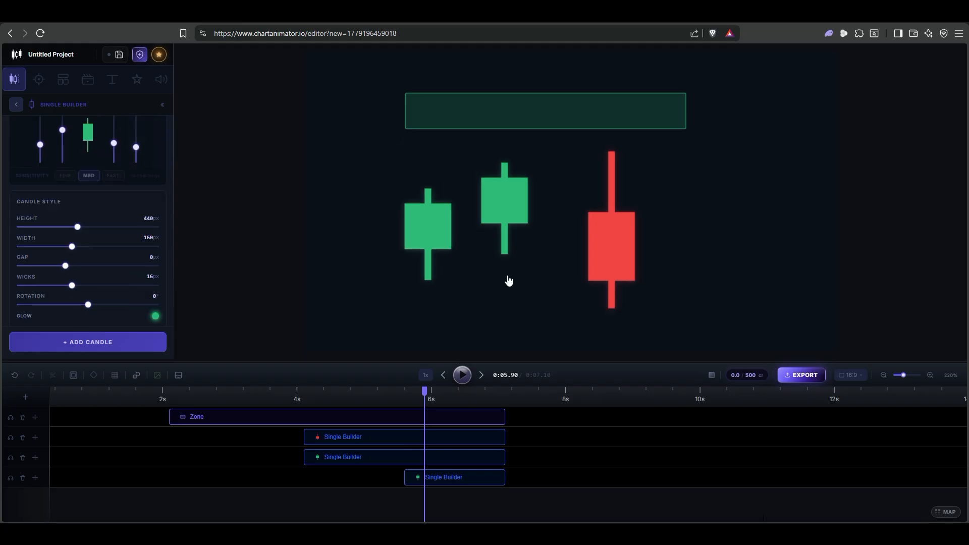
# - Select the zone and all three candles on the canvas together, shift them slightly right and down, and deselect them
pyautogui.moveTo(321, 59); pyautogui.dragTo(754, 331)
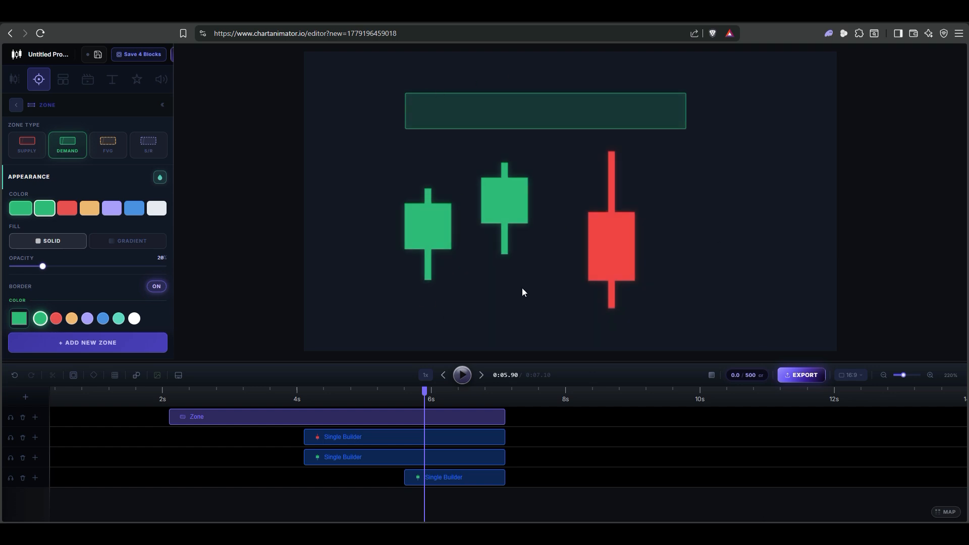
pyautogui.moveTo(606, 253); pyautogui.dragTo(629, 259)
pyautogui.click(705, 237)
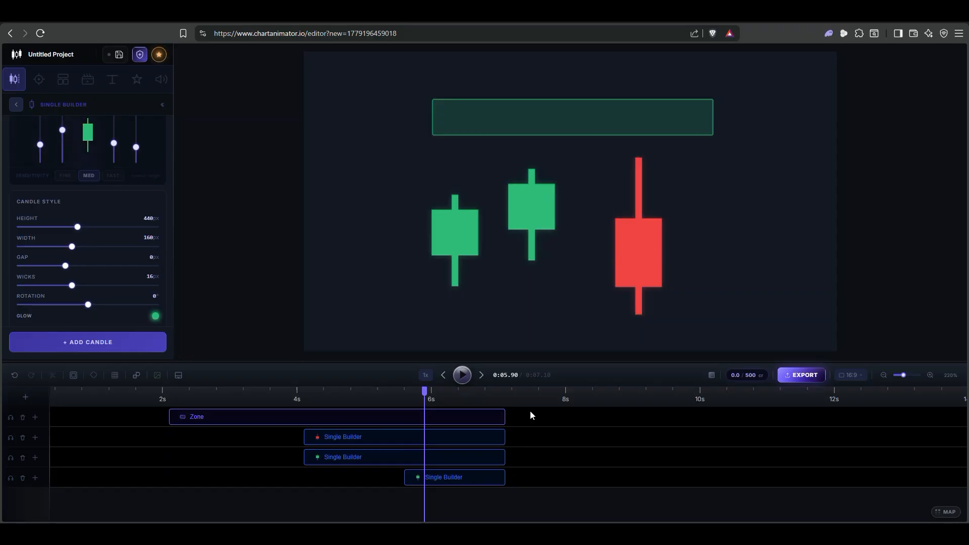
# - Select all four clips in the timeline together, shift their canvas objects slightly right and up, and clear the selection
pyautogui.moveTo(503, 463); pyautogui.dragTo(484, 486)
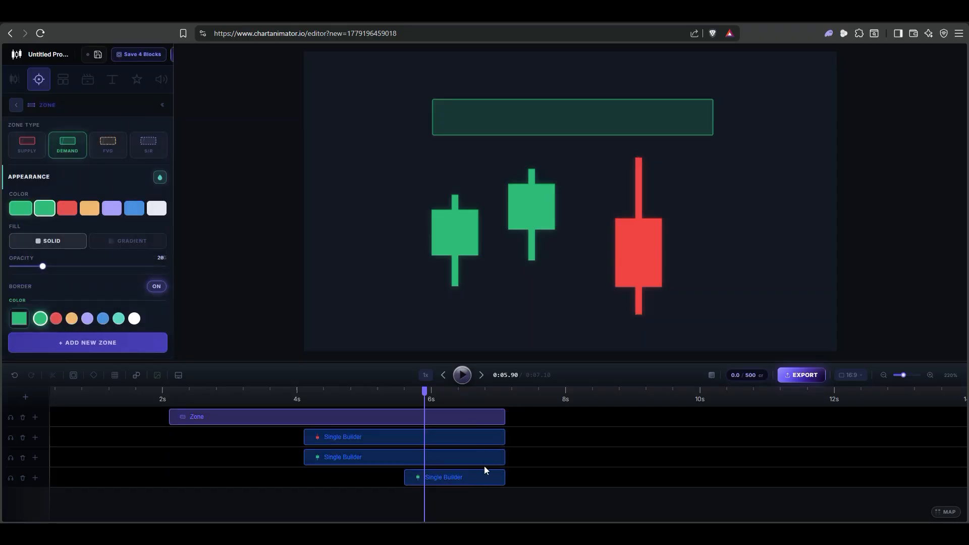
pyautogui.moveTo(461, 245); pyautogui.dragTo(488, 230)
pyautogui.click(393, 200)
pyautogui.moveTo(321, 115); pyautogui.dragTo(385, 194)
pyautogui.click(562, 423)
pyautogui.moveTo(562, 424); pyautogui.dragTo(663, 470)
# - Try the solid canvas background theme presets, including #1e2440 and #0b0f1a
pyautogui.click(712, 375)
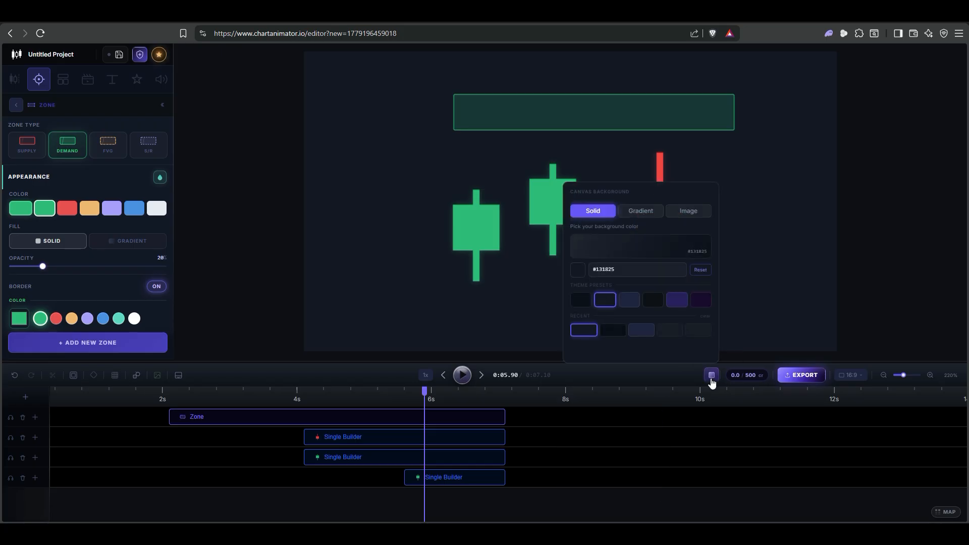
pyautogui.click(626, 304)
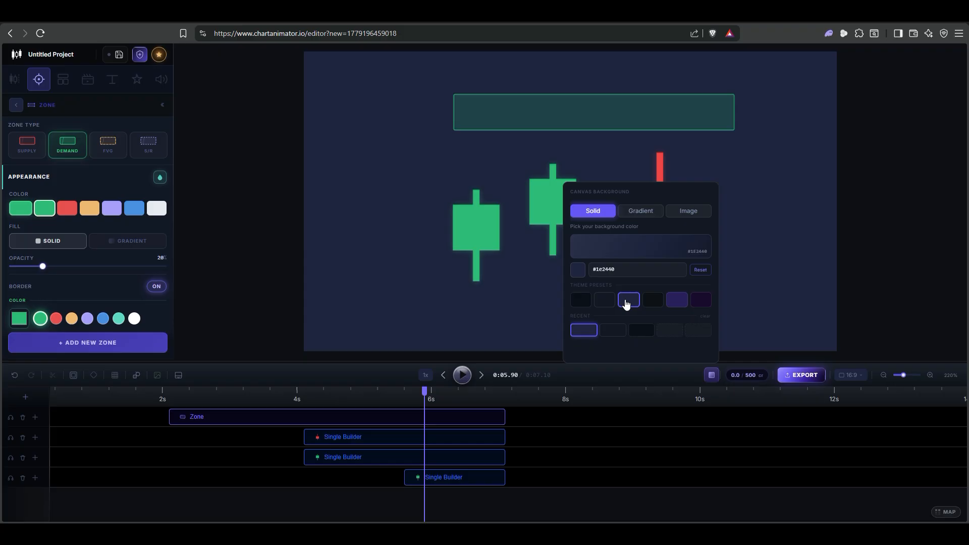
pyautogui.click(654, 300)
pyautogui.click(677, 300)
pyautogui.click(700, 301)
pyautogui.click(581, 301)
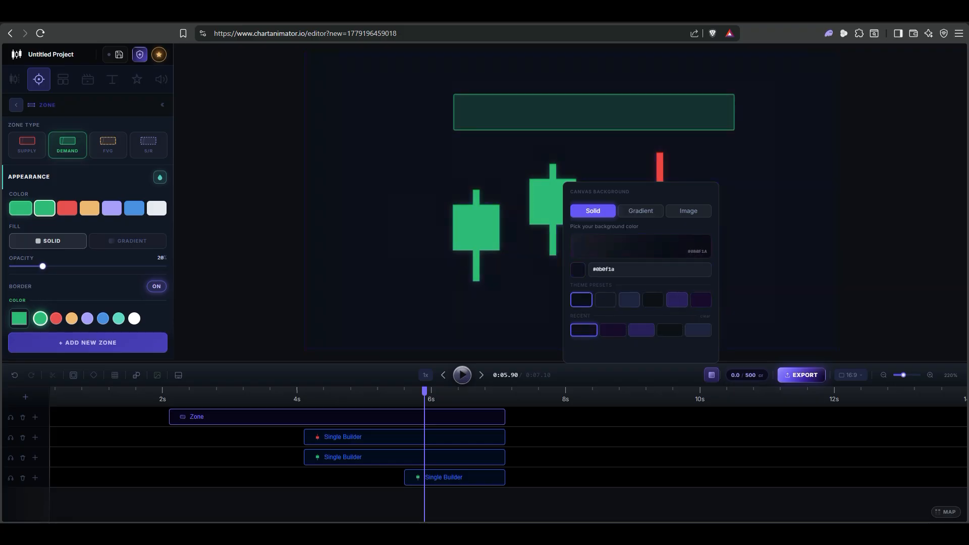
# - Try the gradient and image canvas backgrounds, and return to the solid #131825 preset
pyautogui.click(635, 212)
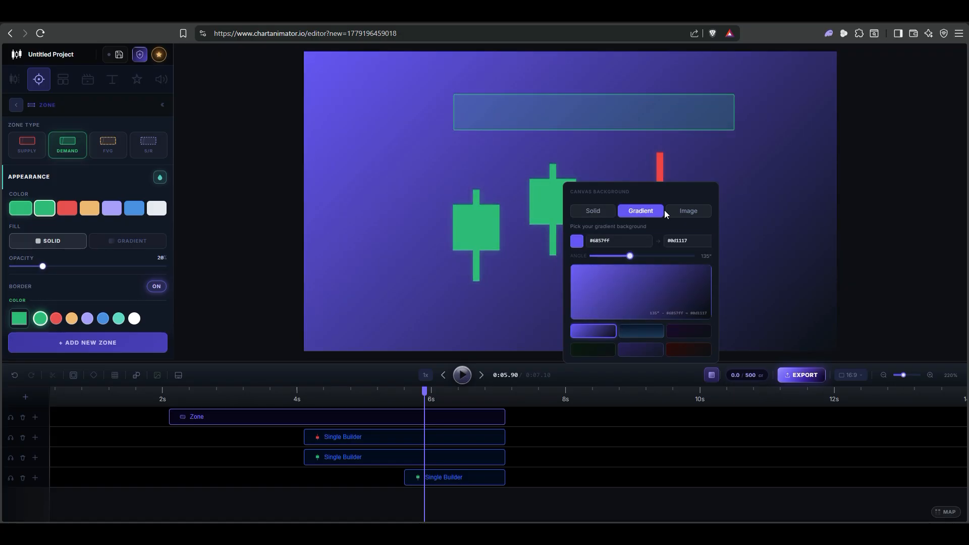
pyautogui.click(683, 210)
pyautogui.click(587, 209)
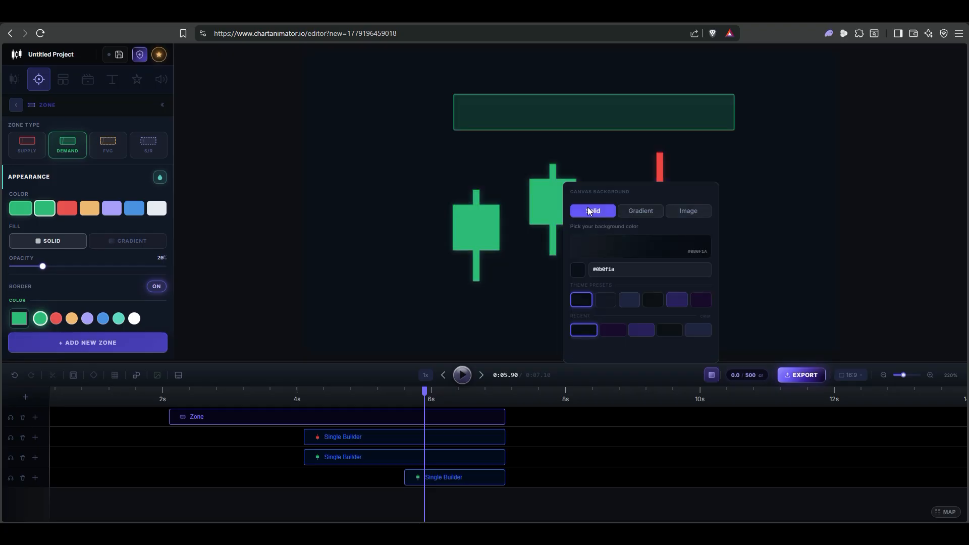
pyautogui.click(605, 300)
pyautogui.click(711, 375)
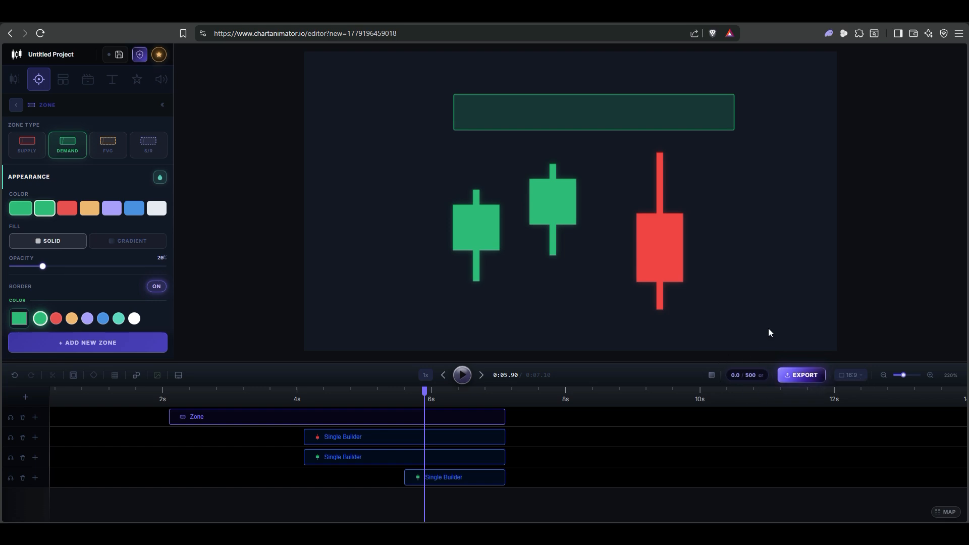
# - Arrange the three candles close together as a rising staircase, with the red candle highest and its upper wick crossing the zone
pyautogui.moveTo(473, 226); pyautogui.dragTo(444, 230)
pyautogui.moveTo(544, 203); pyautogui.dragTo(494, 189)
pyautogui.moveTo(627, 237); pyautogui.dragTo(570, 165)
# - Extend the zone's left edge past the first green candle and change its type to Supply
pyautogui.click(448, 113)
pyautogui.moveTo(454, 112); pyautogui.dragTo(406, 221)
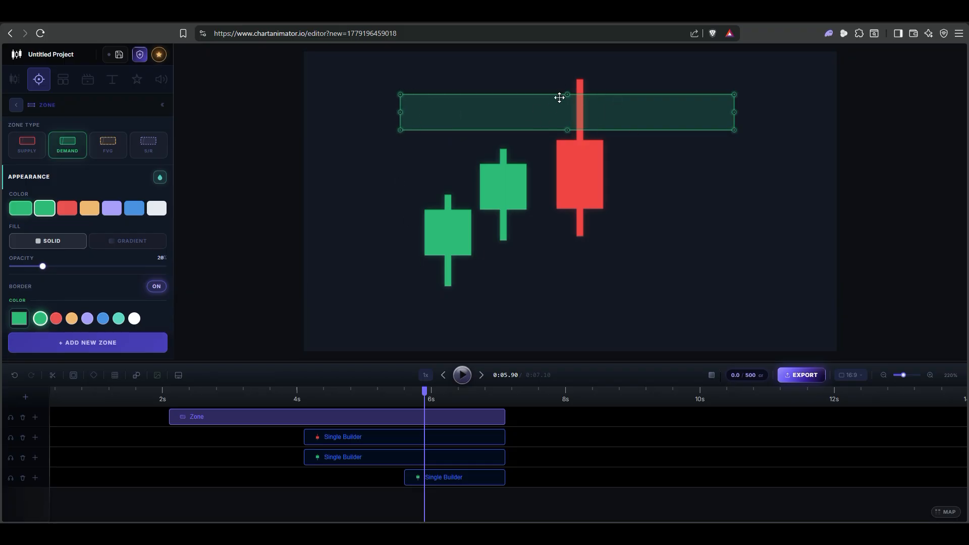
pyautogui.click(33, 141)
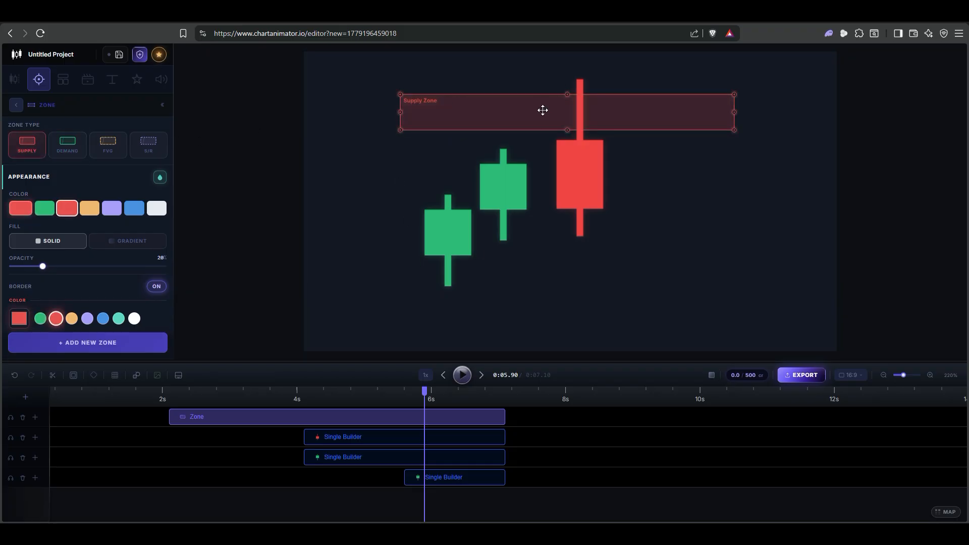
# - Lengthen the red candle's lower wick and extend its body slightly downward, and deselect it
pyautogui.click(590, 156)
pyautogui.moveTo(603, 214)
pyautogui.mouseDown()
pyautogui.moveTo(605, 287)
pyautogui.moveTo(606, 218)
pyautogui.mouseUp()
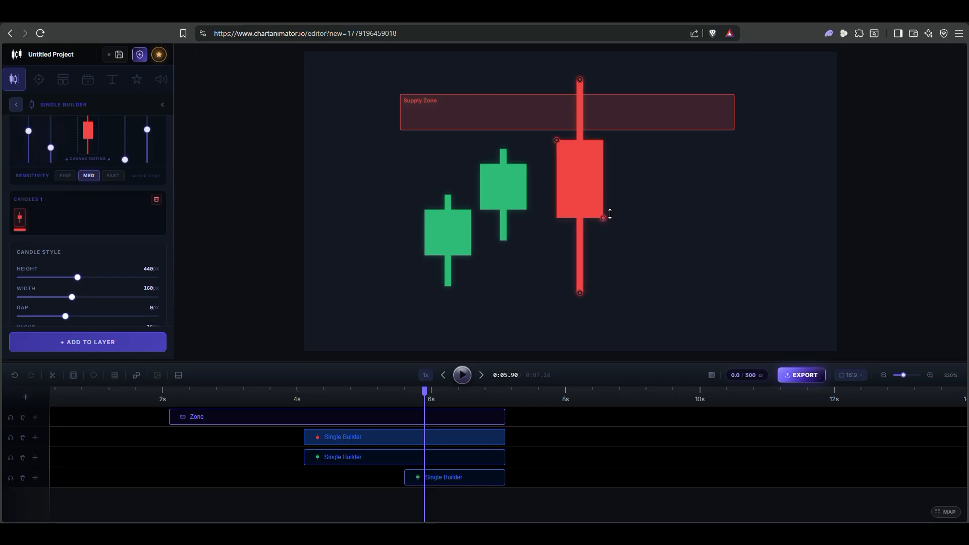
pyautogui.click(655, 254)
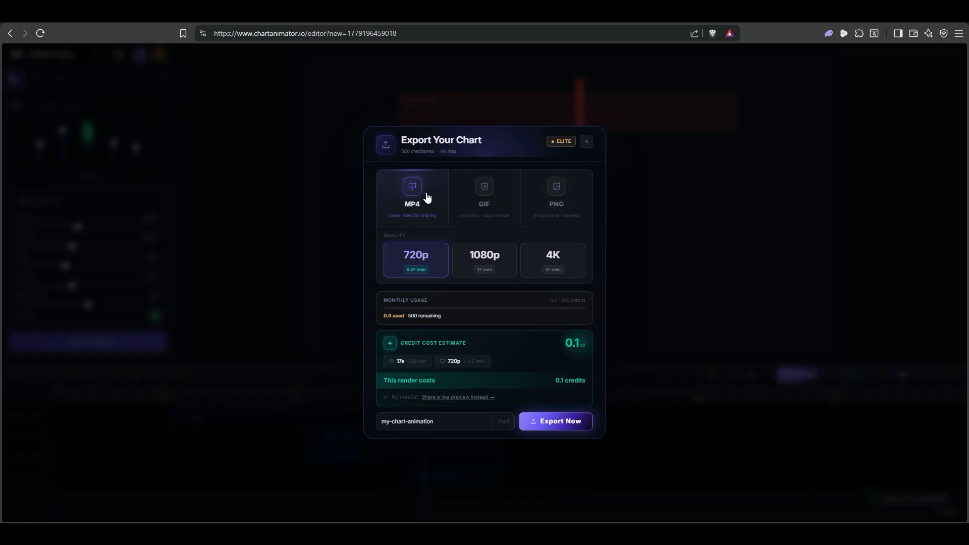
# - Review the GIF export options and the PNG export options at 720p quality
pyautogui.click(488, 202)
pyautogui.click(549, 204)
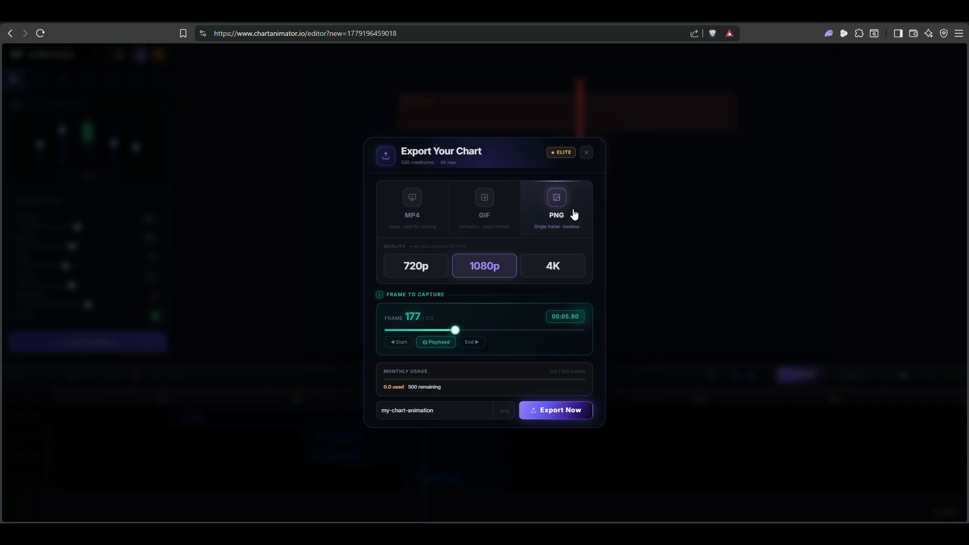
pyautogui.click(424, 266)
# - Compare the MP4 export at 1080p and 4K, check the live preview sharing option, and leave the export without rendering
pyautogui.click(416, 220)
pyautogui.click(507, 258)
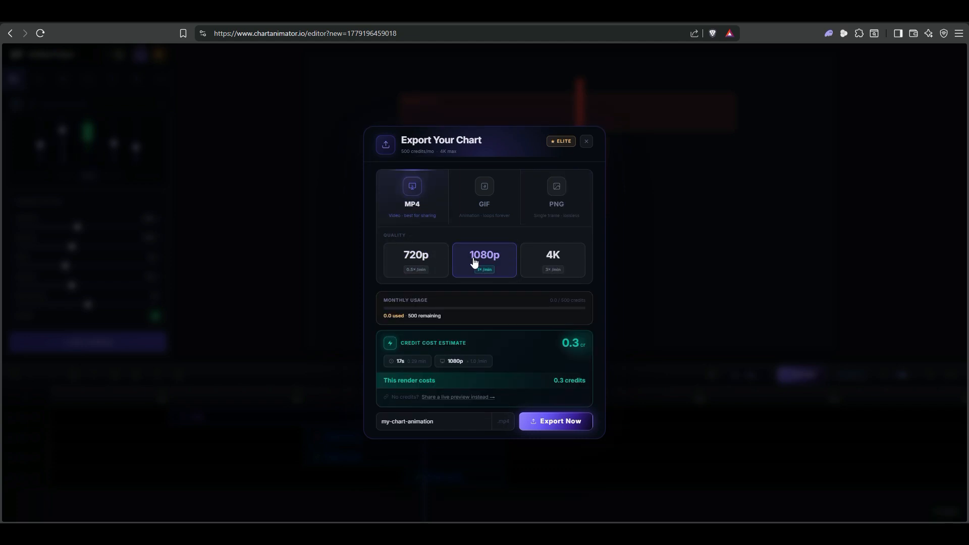
pyautogui.click(555, 263)
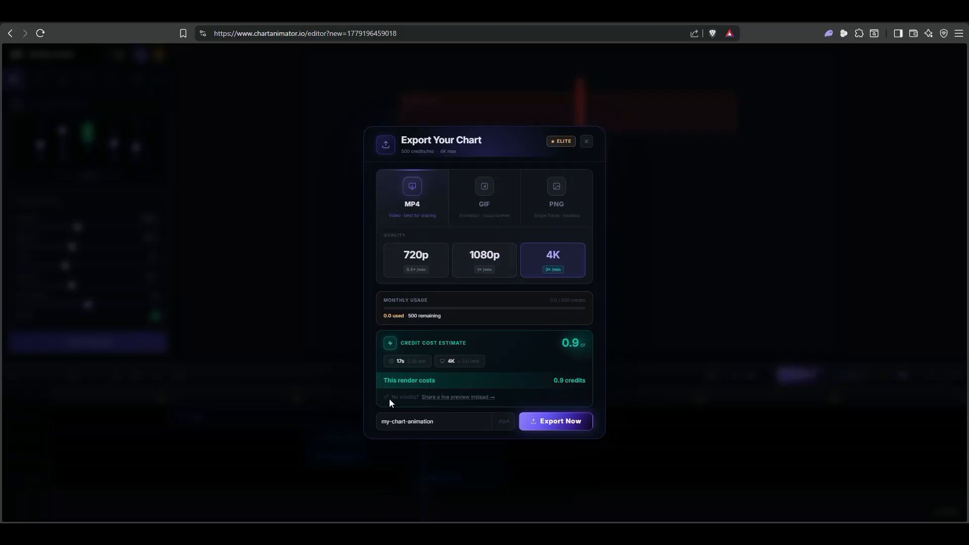
pyautogui.click(451, 399)
pyautogui.click(585, 142)
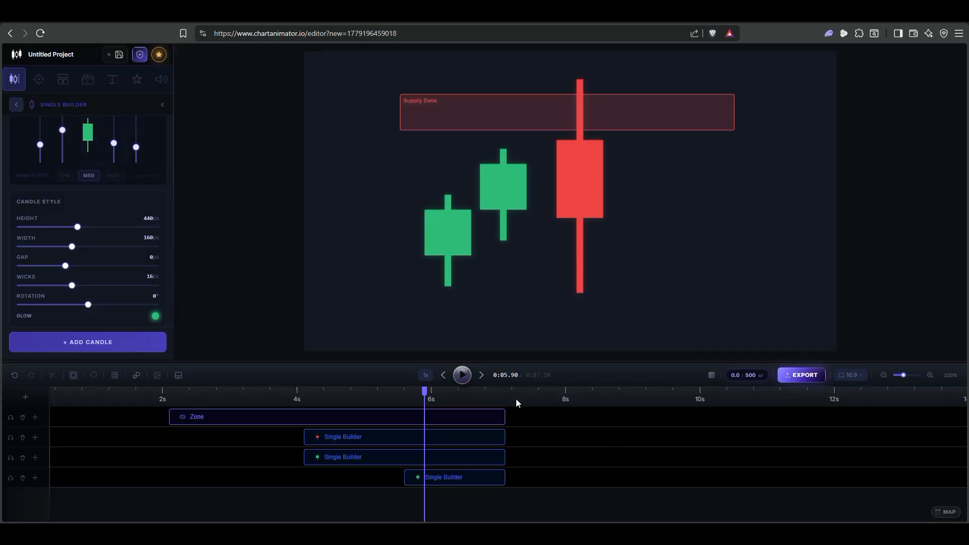
# - Highlight the project name, review the Publish to Gallery options, and cancel publishing
pyautogui.moveTo(75, 54); pyautogui.dragTo(25, 56)
pyautogui.click(141, 51)
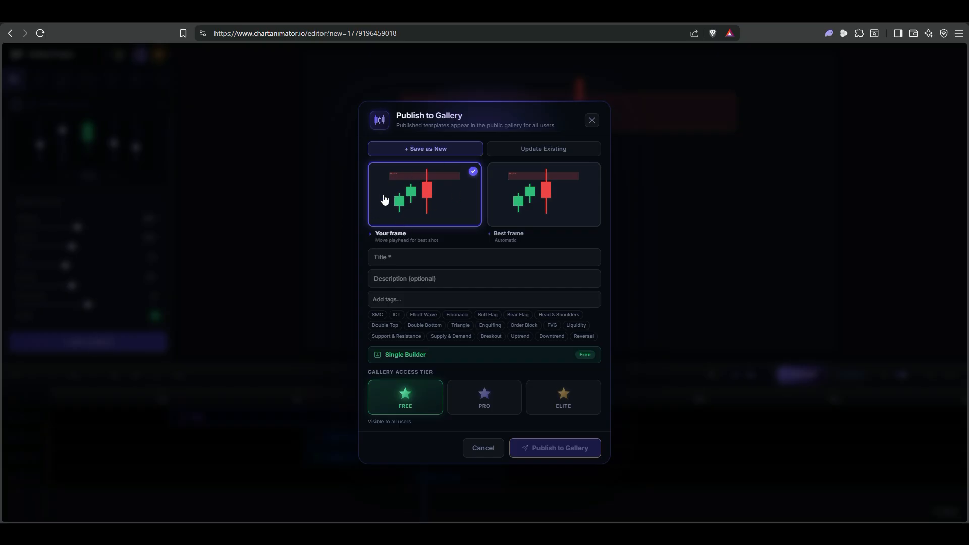
pyautogui.click(483, 448)
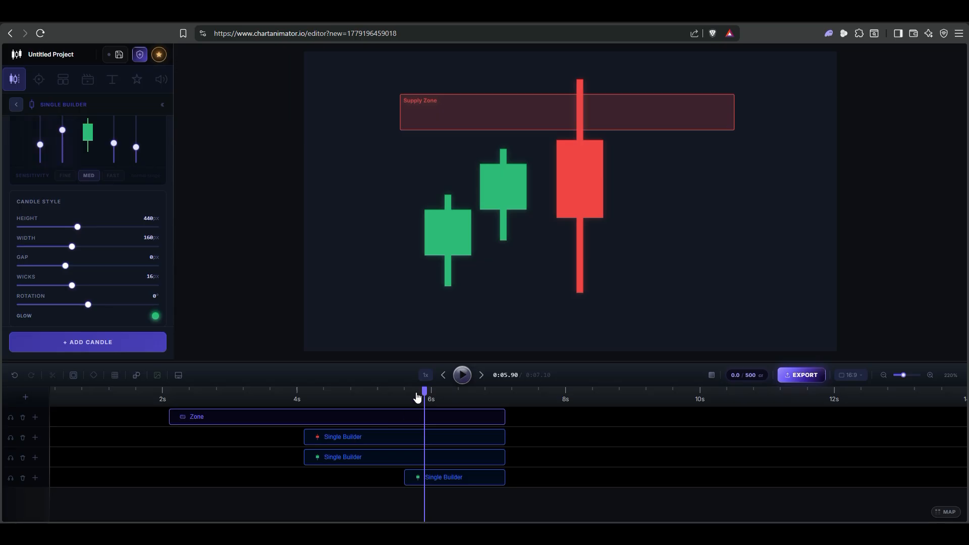
# - Move the playhead to about 5.16 s, review the Publish to Gallery thumbnail frames and tag options again, and cancel
pyautogui.moveTo(424, 392); pyautogui.dragTo(376, 398)
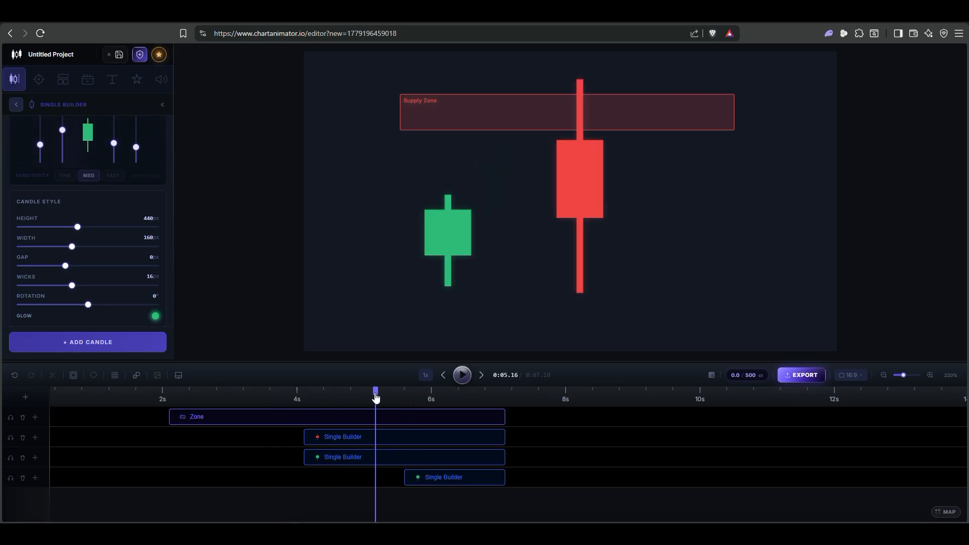
pyautogui.click(140, 54)
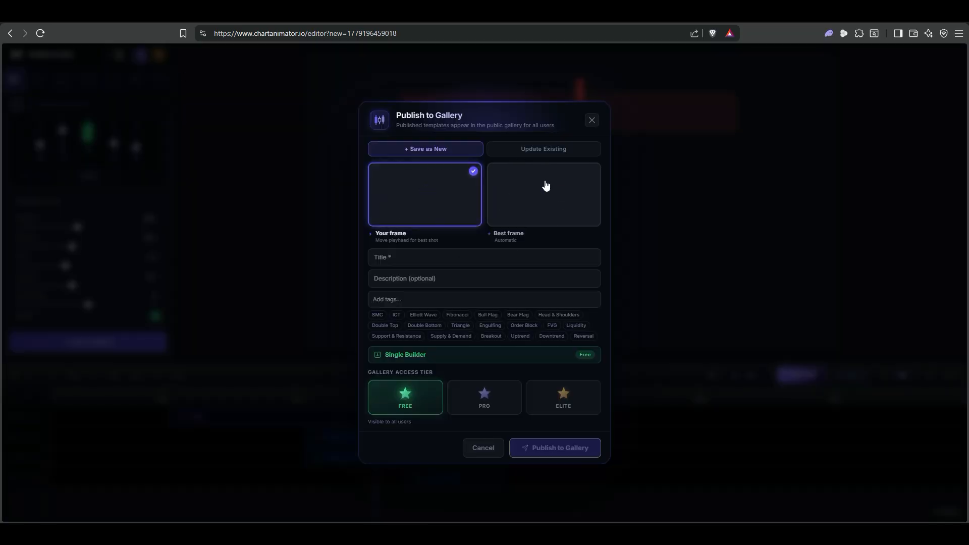
pyautogui.click(460, 285)
pyautogui.click(459, 299)
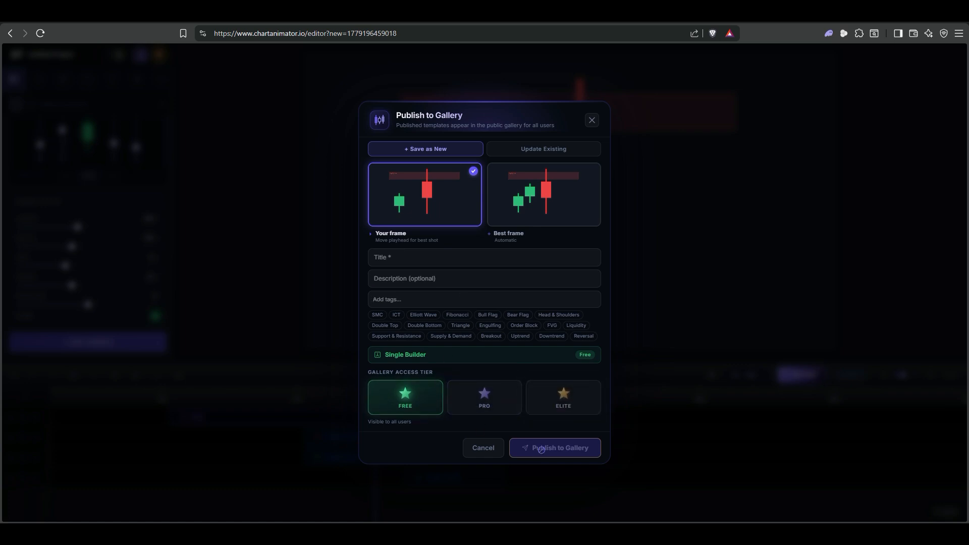
pyautogui.click(494, 451)
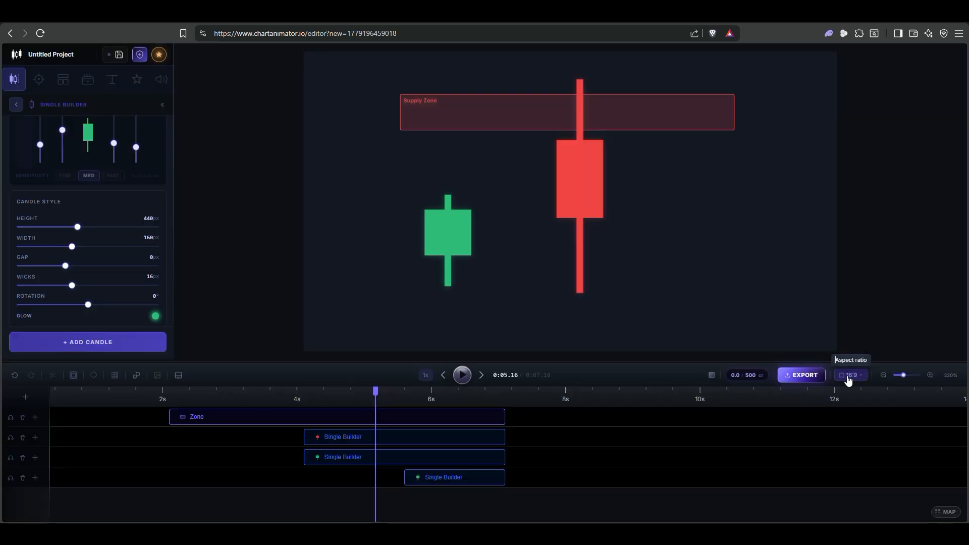
# - Try the 9:16 portrait aspect ratio, restore 16:9 landscape, and show the aspect ratio options again
pyautogui.click(849, 379)
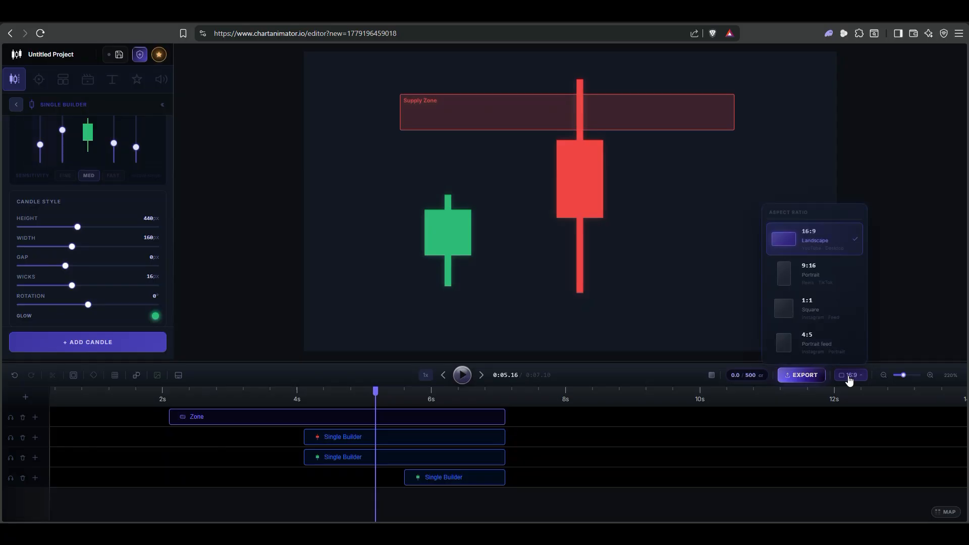
pyautogui.click(821, 277)
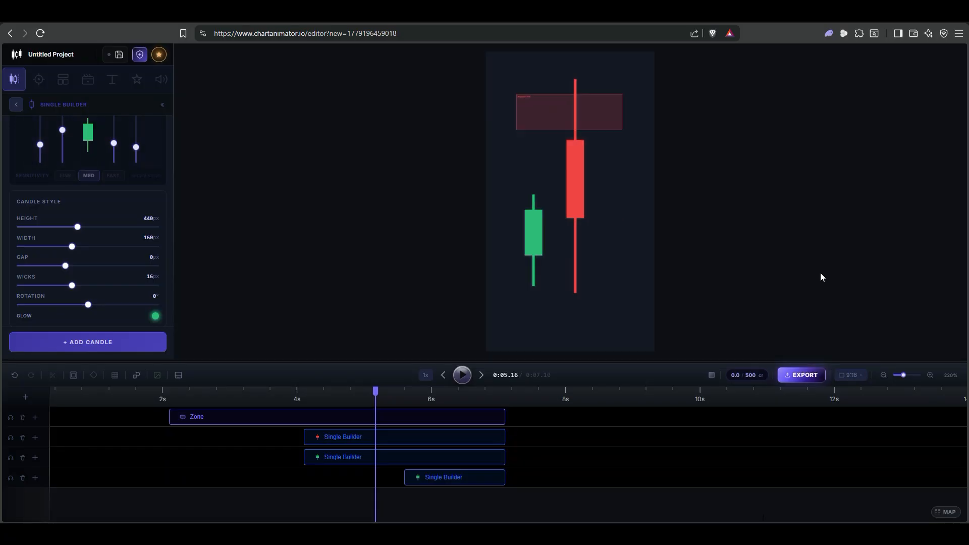
pyautogui.click(858, 379)
pyautogui.click(821, 238)
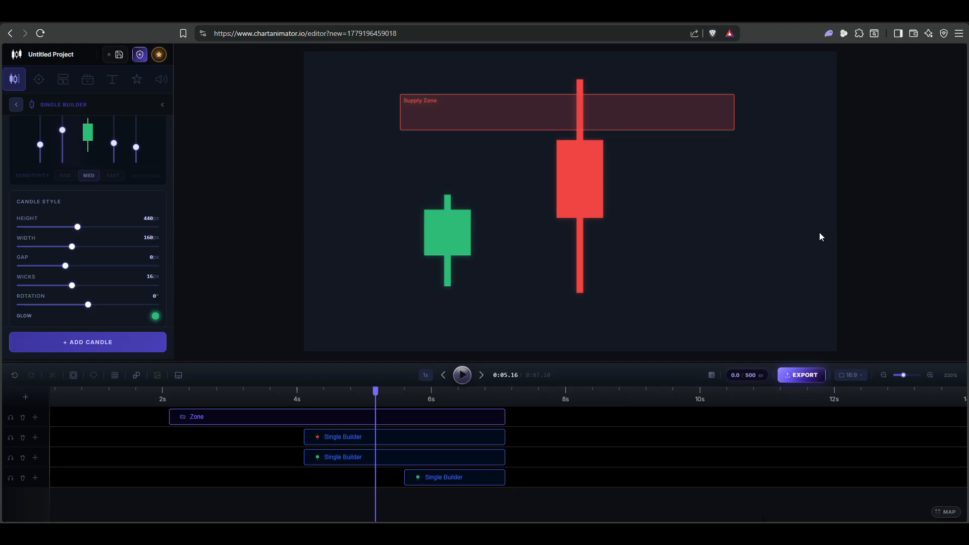
pyautogui.click(843, 377)
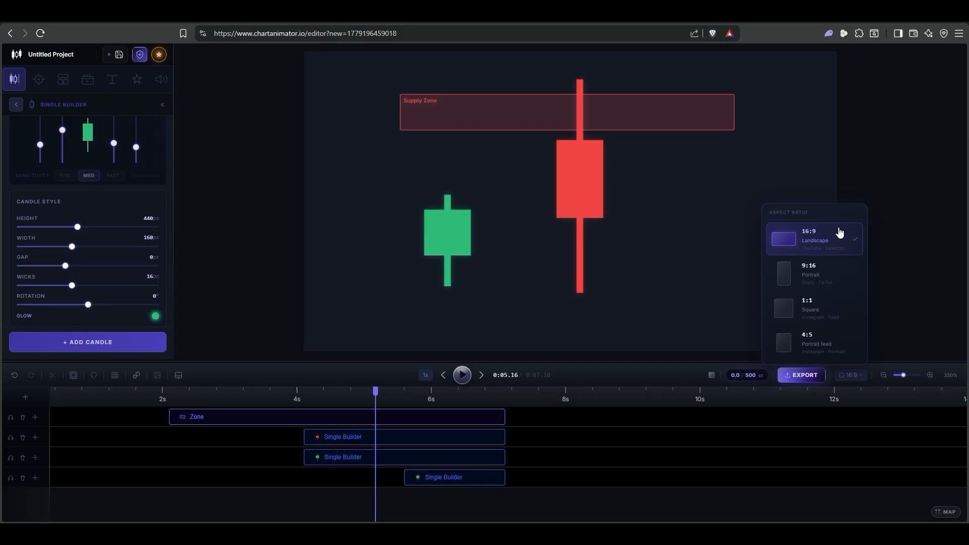
# - Zoom in on the timeline and split the Zone clip at about 6.93 s
pyautogui.click(930, 375)
pyautogui.click(930, 375)
pyautogui.click(930, 375)
pyautogui.moveTo(222, 395); pyautogui.dragTo(244, 398)
pyautogui.click(227, 394)
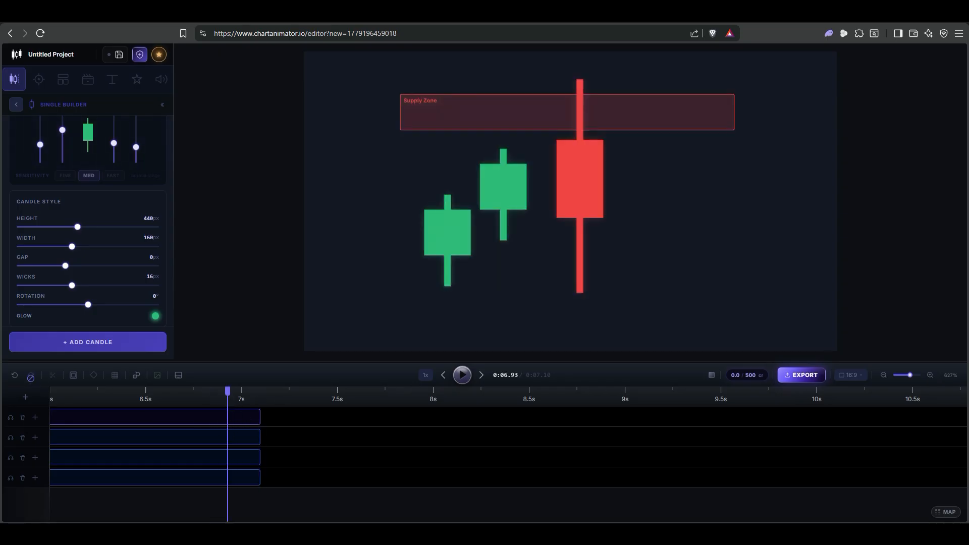
pyautogui.click(246, 420)
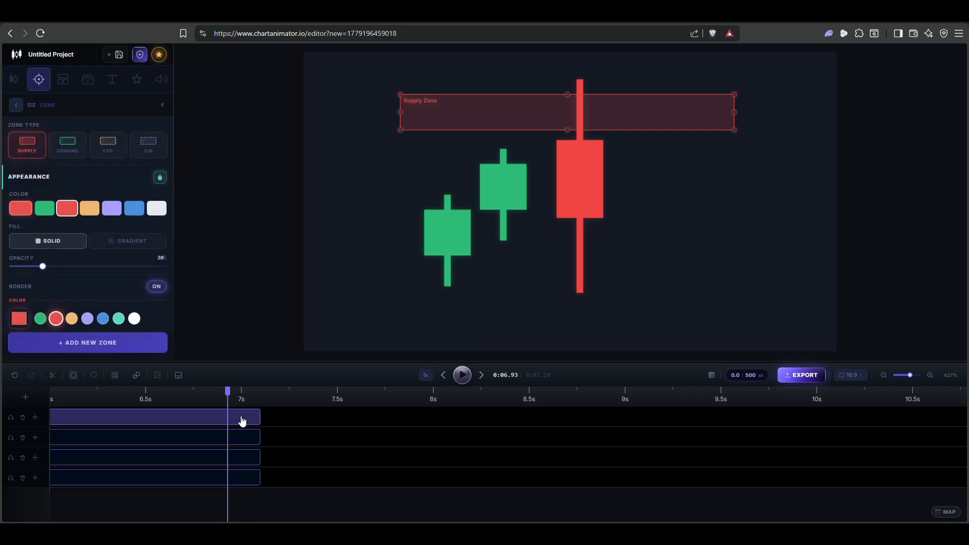
pyautogui.click(52, 376)
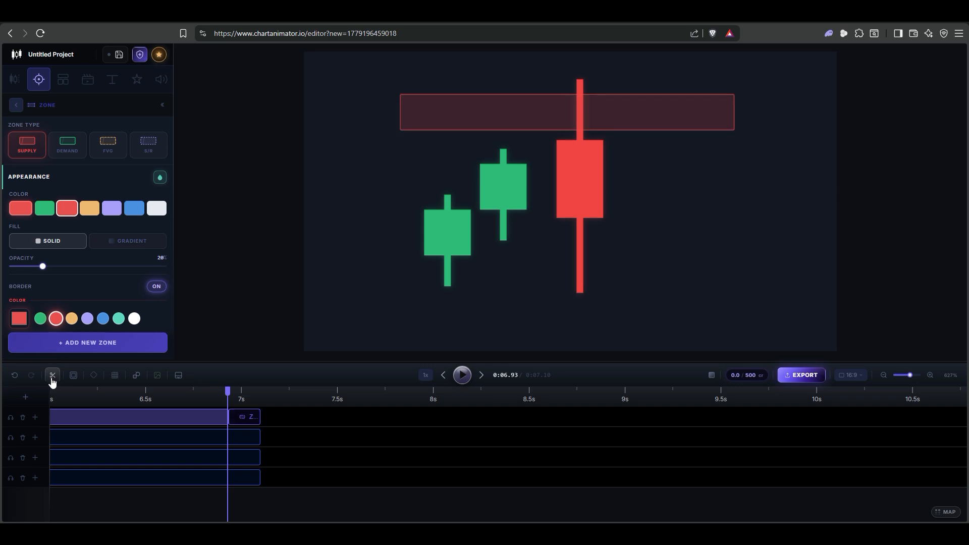
# - Move the cut-off Zone piece to start at about 7.4 s and reset the timeline zoom to 100%
pyautogui.moveTo(242, 419); pyautogui.dragTo(329, 417)
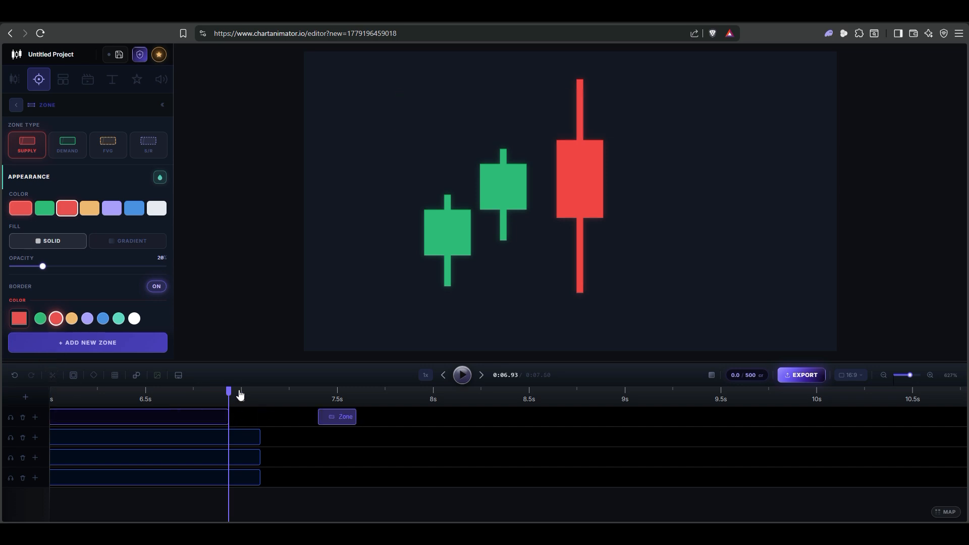
pyautogui.click(930, 376)
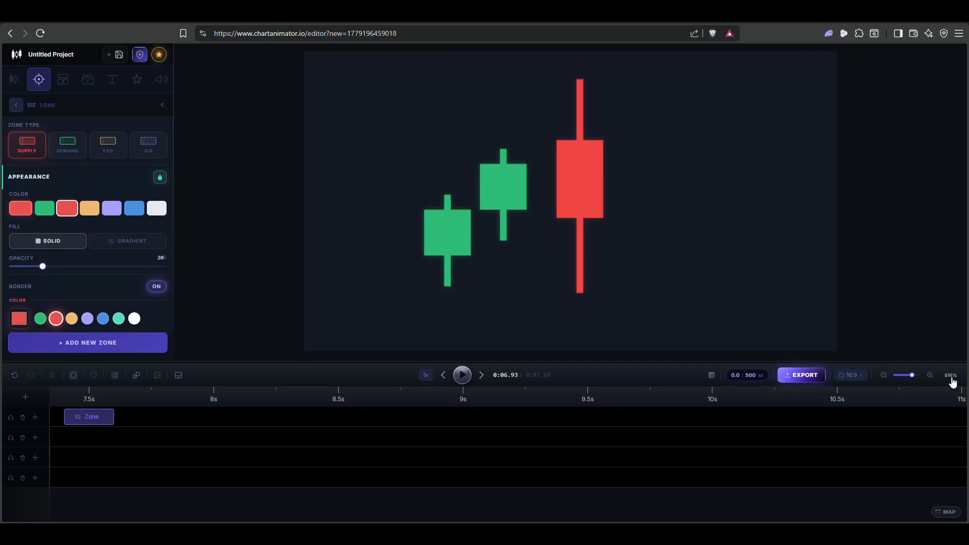
pyautogui.click(951, 376)
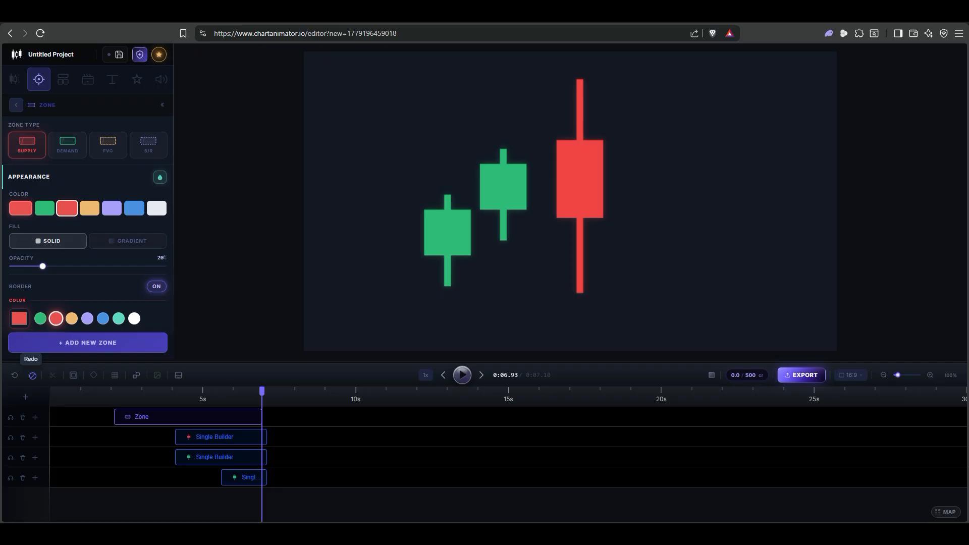
# - Show the grid over a navy blue canvas background and move the red candle lower and slightly left
pyautogui.click(114, 376)
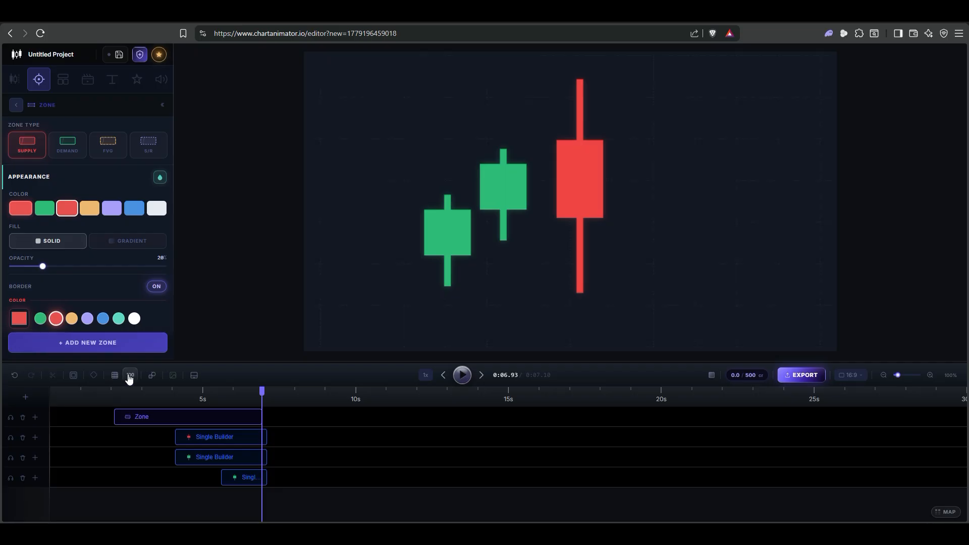
pyautogui.click(711, 378)
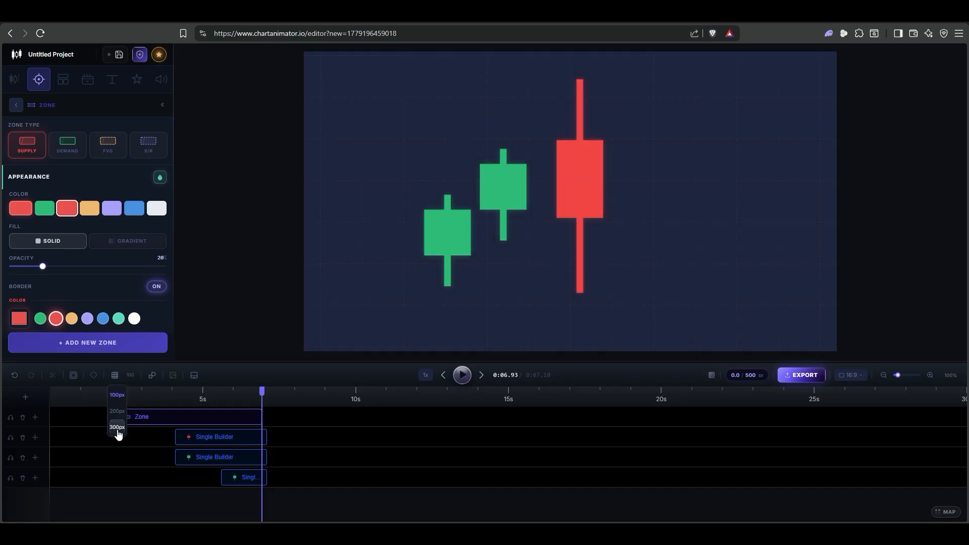
pyautogui.click(118, 428)
pyautogui.moveTo(579, 200); pyautogui.dragTo(573, 231)
# - Turn off the canvas grid and review the available drawing tools without choosing one
pyautogui.click(115, 375)
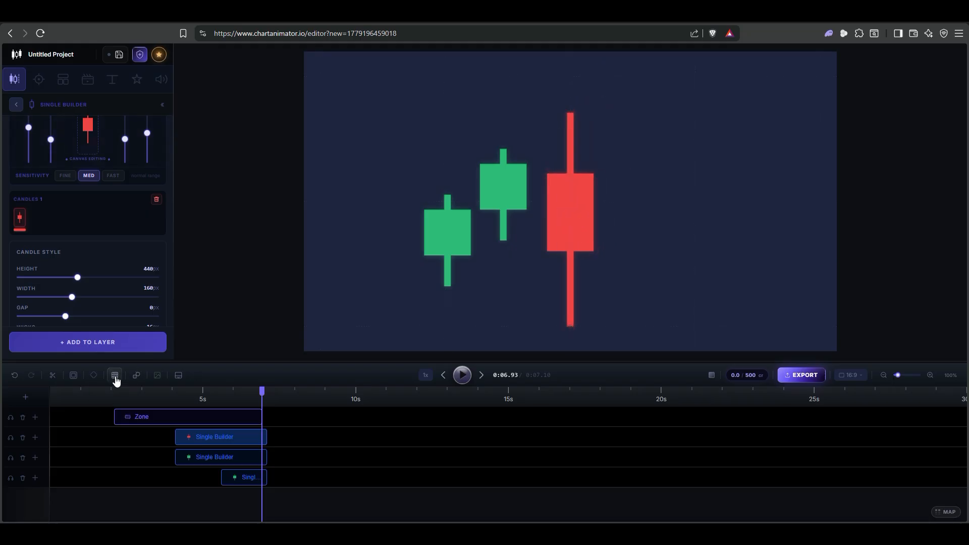
pyautogui.click(135, 378)
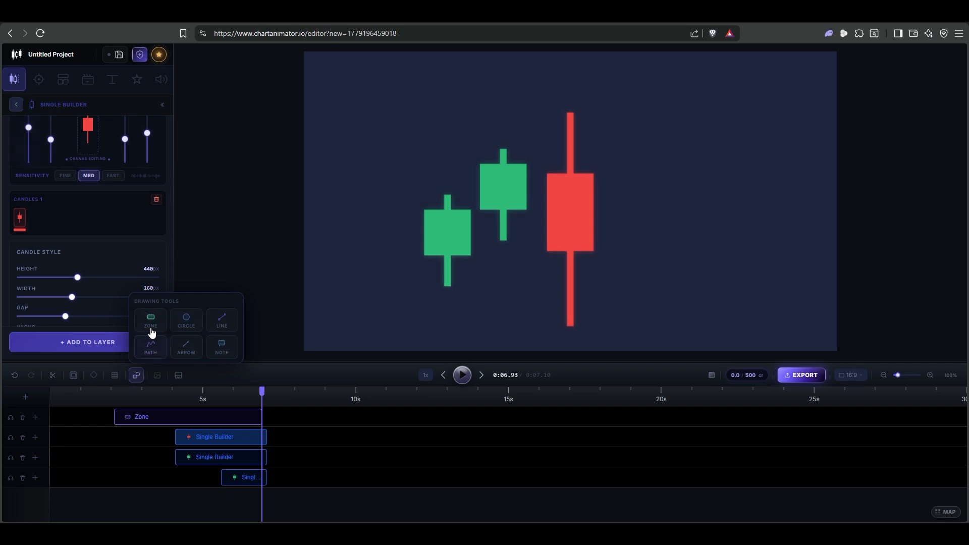
pyautogui.click(138, 373)
# - In static mode, shift the red candle and both green candles up and to the right, and return to the animation timeline
pyautogui.click(158, 376)
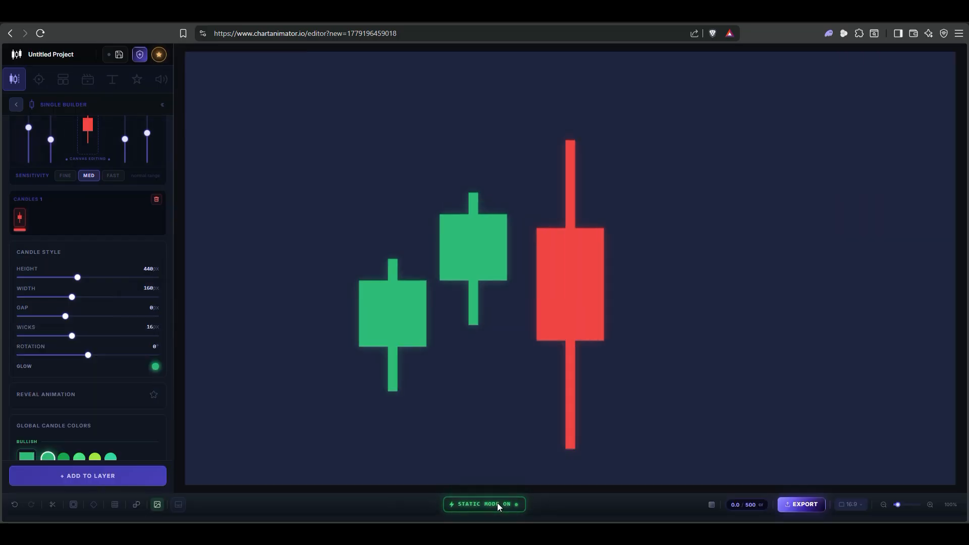
pyautogui.moveTo(460, 273); pyautogui.dragTo(468, 225)
pyautogui.click(602, 247)
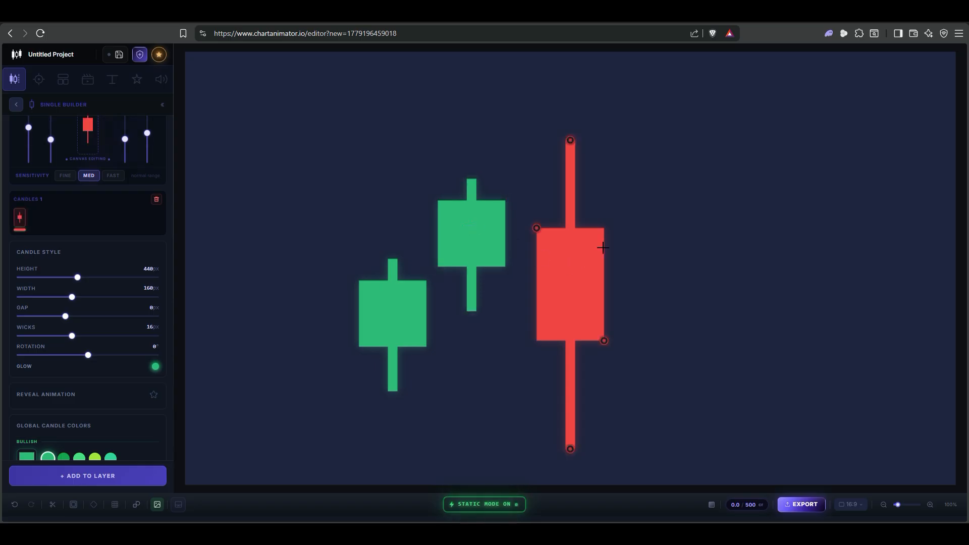
pyautogui.moveTo(602, 247); pyautogui.dragTo(651, 215)
pyautogui.moveTo(482, 235); pyautogui.dragTo(511, 234)
pyautogui.moveTo(382, 316); pyautogui.dragTo(391, 310)
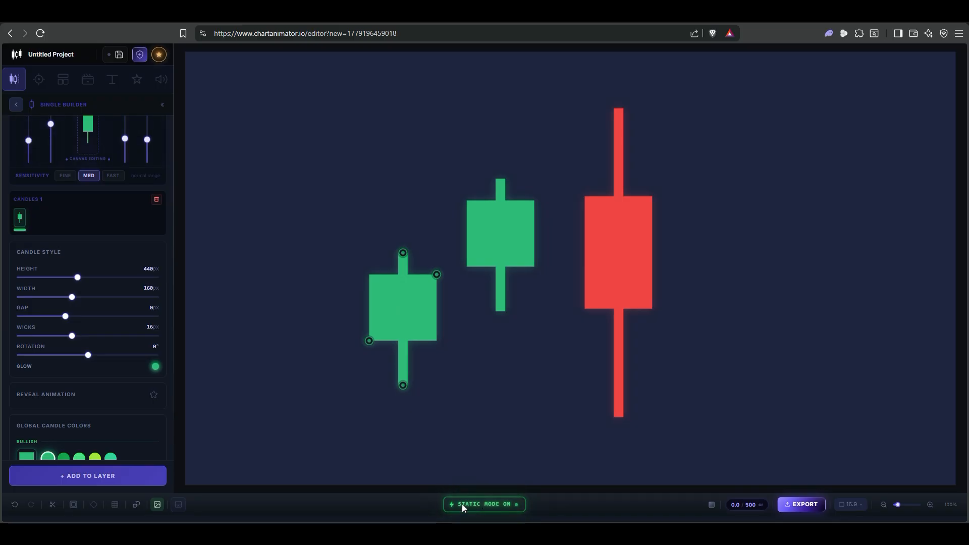
pyautogui.click(157, 504)
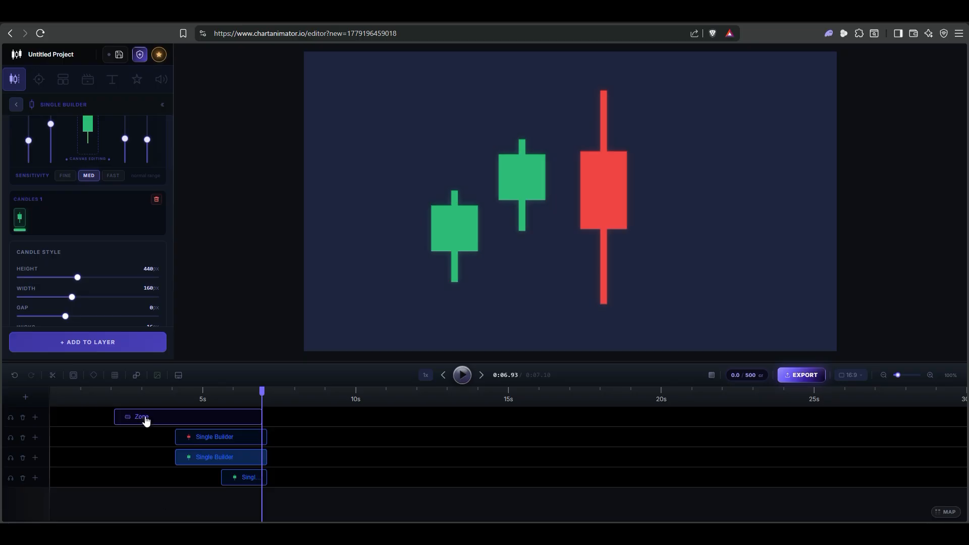
# - Hide the timeline and the sidebar to enlarge the canvas, and restore both
pyautogui.click(179, 376)
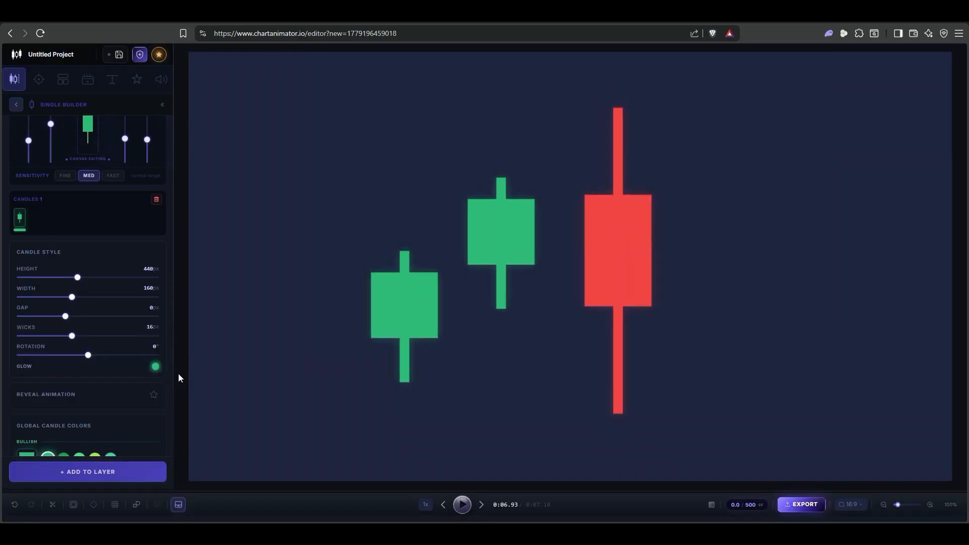
pyautogui.click(162, 105)
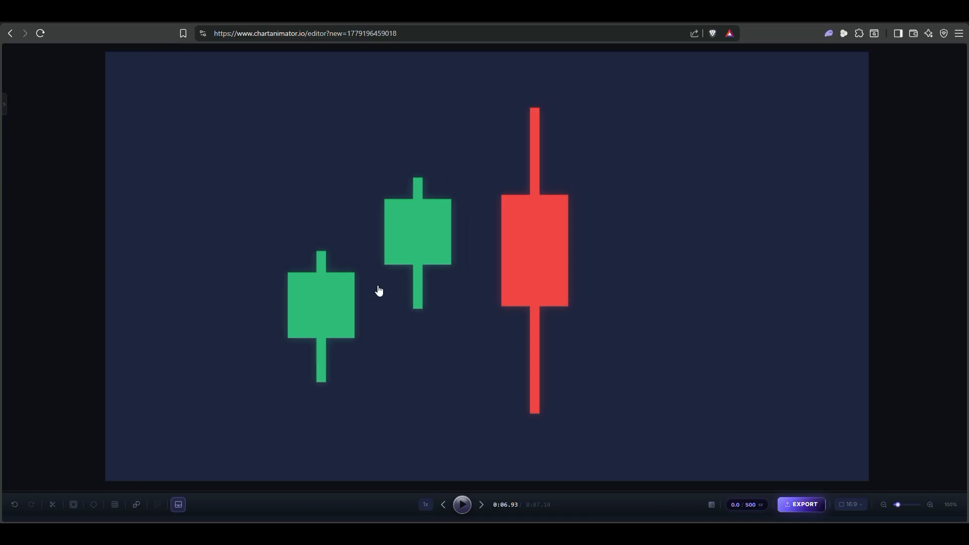
pyautogui.click(4, 105)
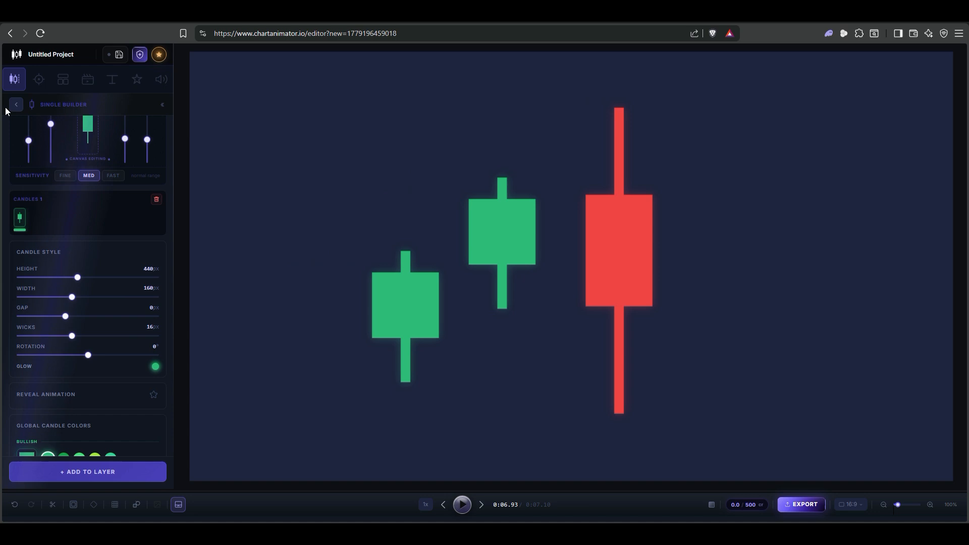
pyautogui.click(179, 505)
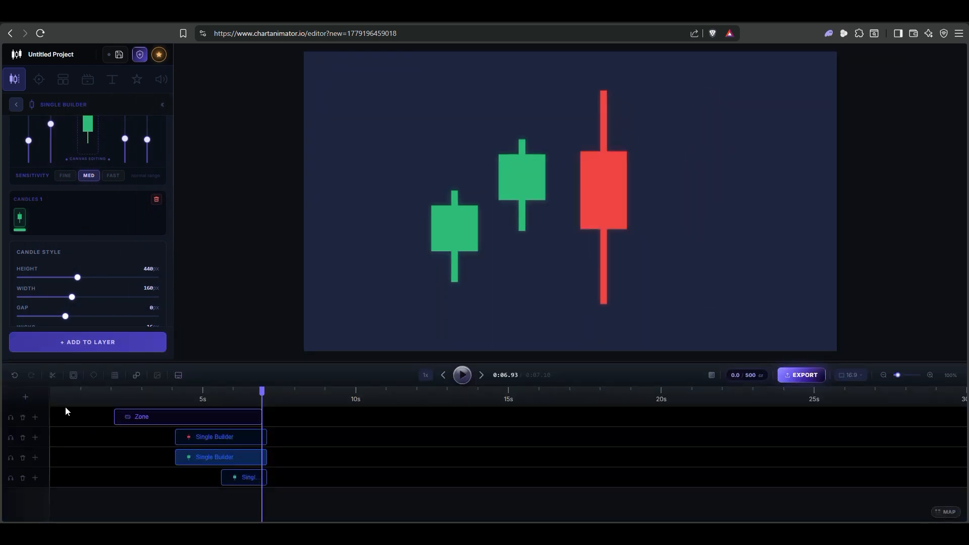